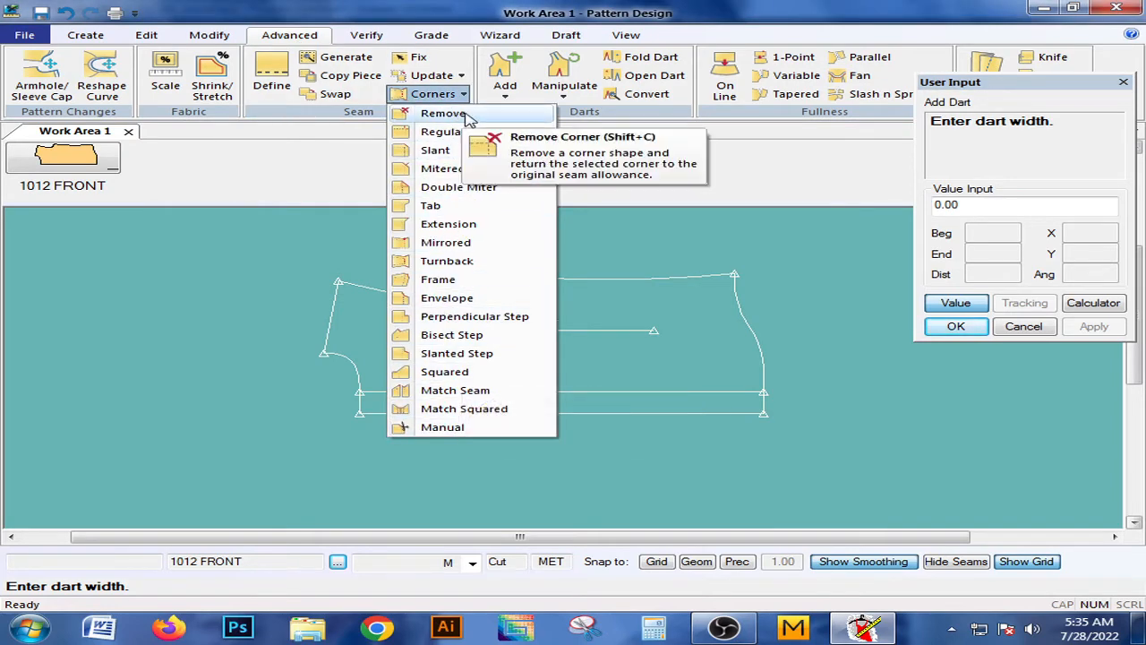
- Cancel the unfinished dart on the side seam of the 1012 FRONT piece and leave the Add Dart command
left_click(629, 167)
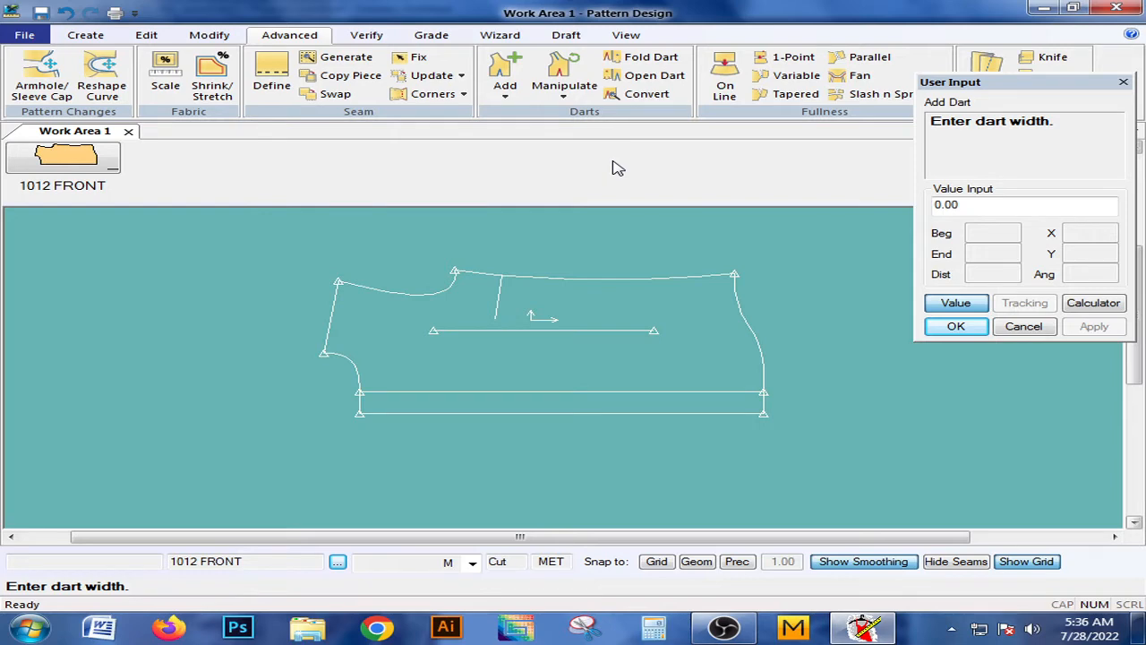
right_click(484, 300)
left_click(479, 297)
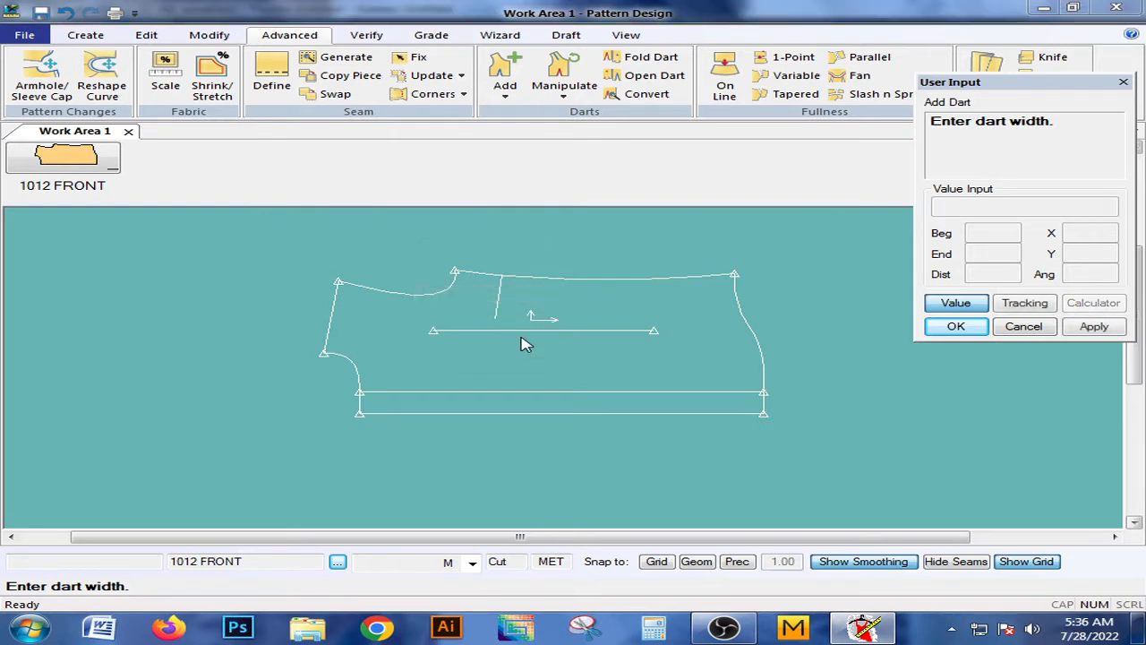
left_click(694, 248)
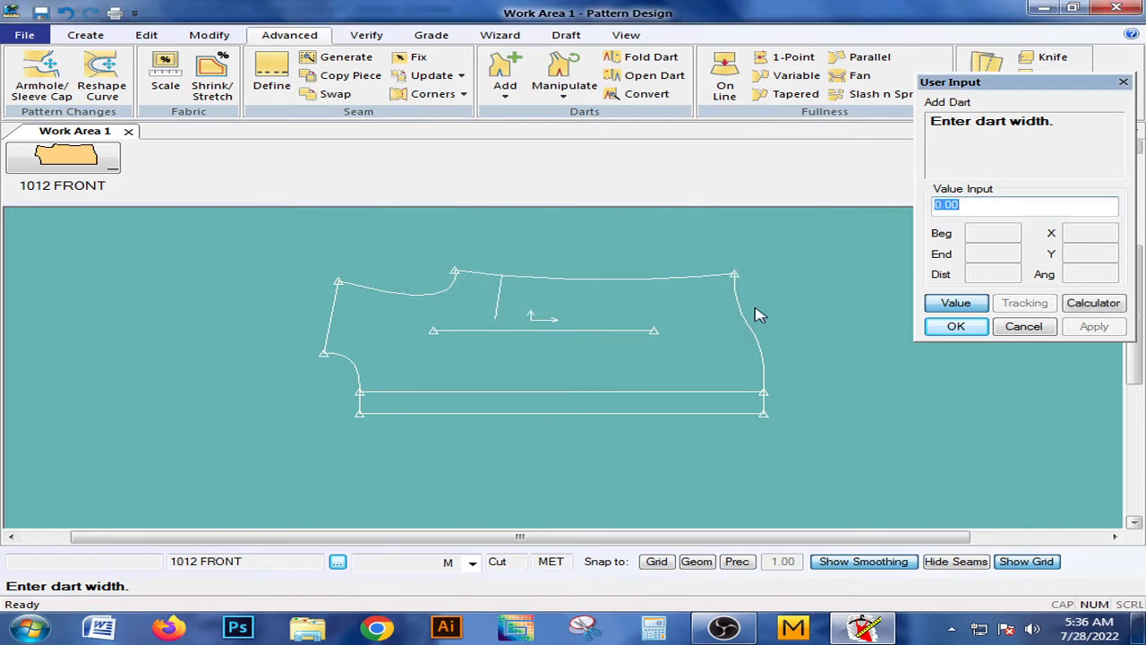
left_click(1030, 327)
right_click(505, 315)
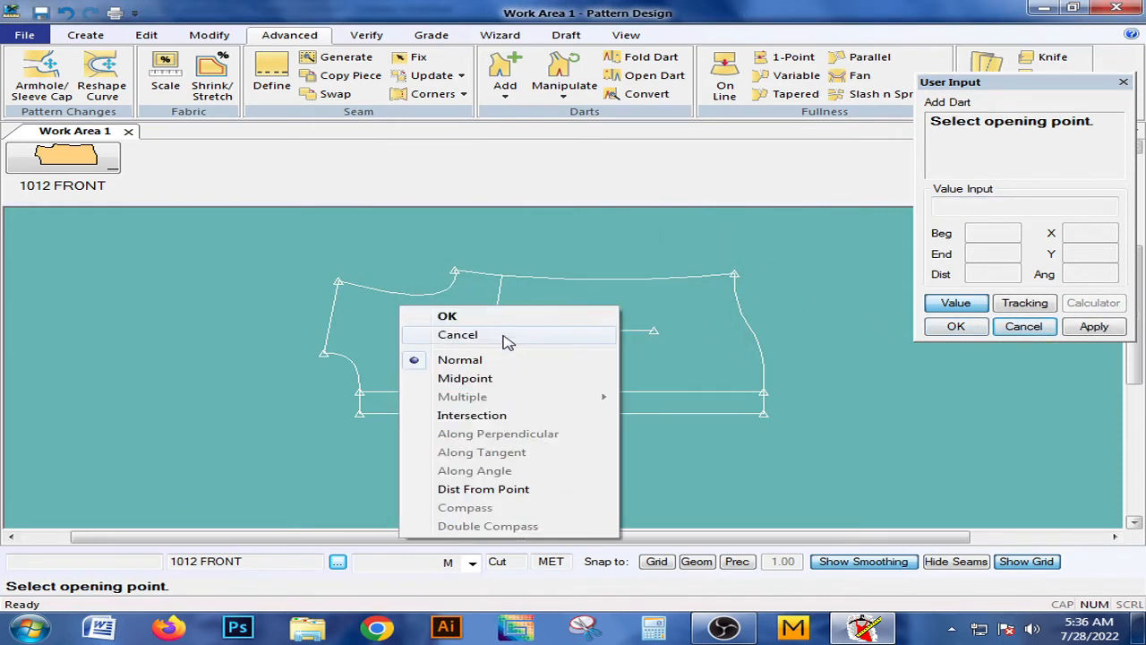
left_click(501, 338)
- Place a new dart's opening on the side seam, about 4.64 from the armhole corner, and set its apex distance into the piece
middle_click_drag(513, 314, 396, 333)
scroll(491, 255, "up", 1)
scroll(479, 279, "down", 1)
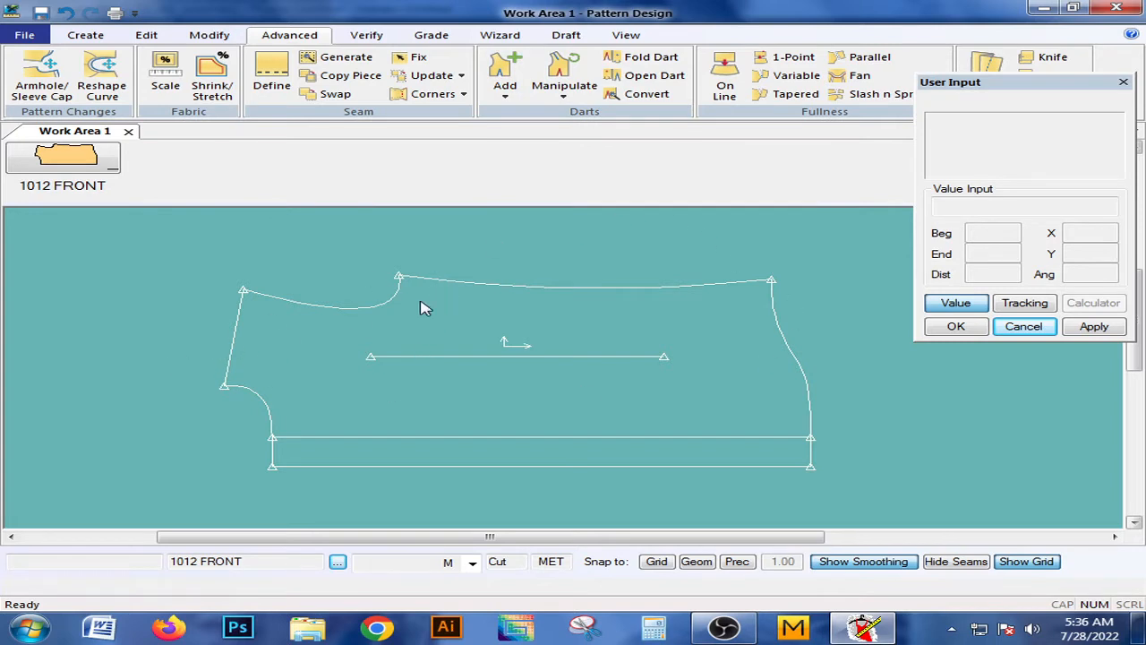
left_click_drag(447, 302, 452, 299)
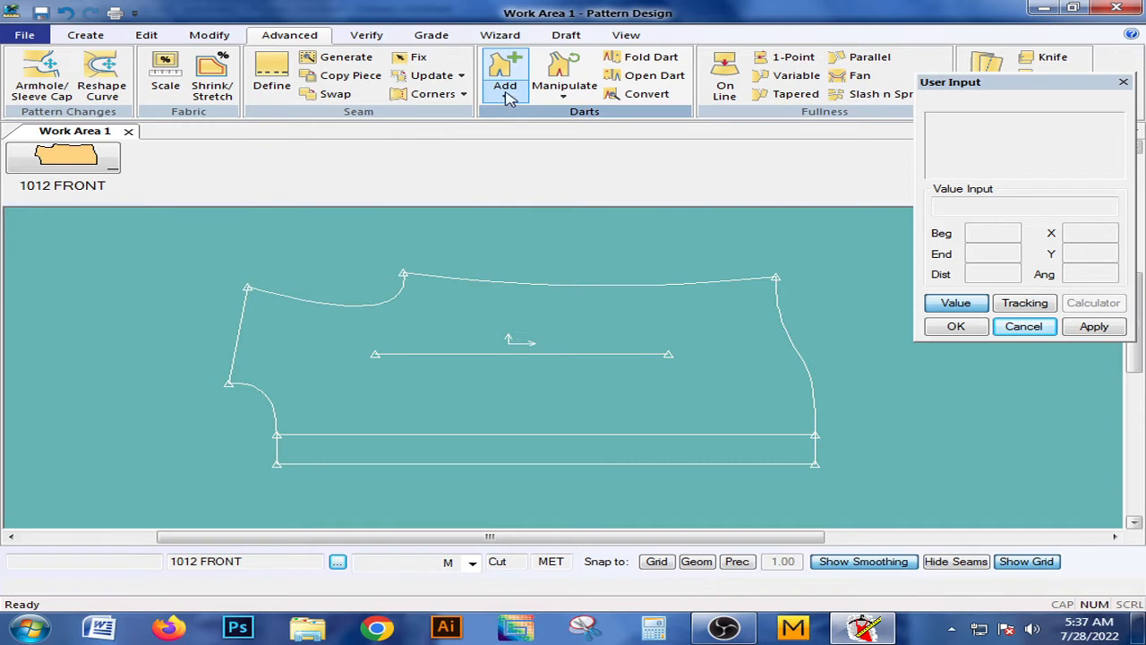
left_click(505, 96)
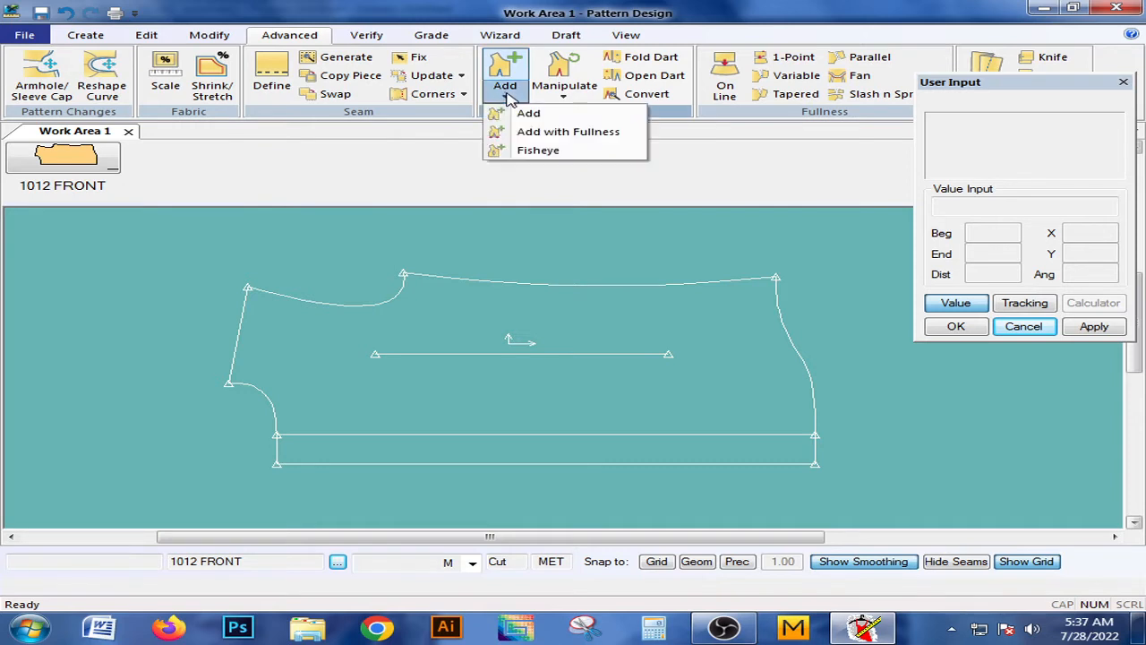
left_click(528, 115)
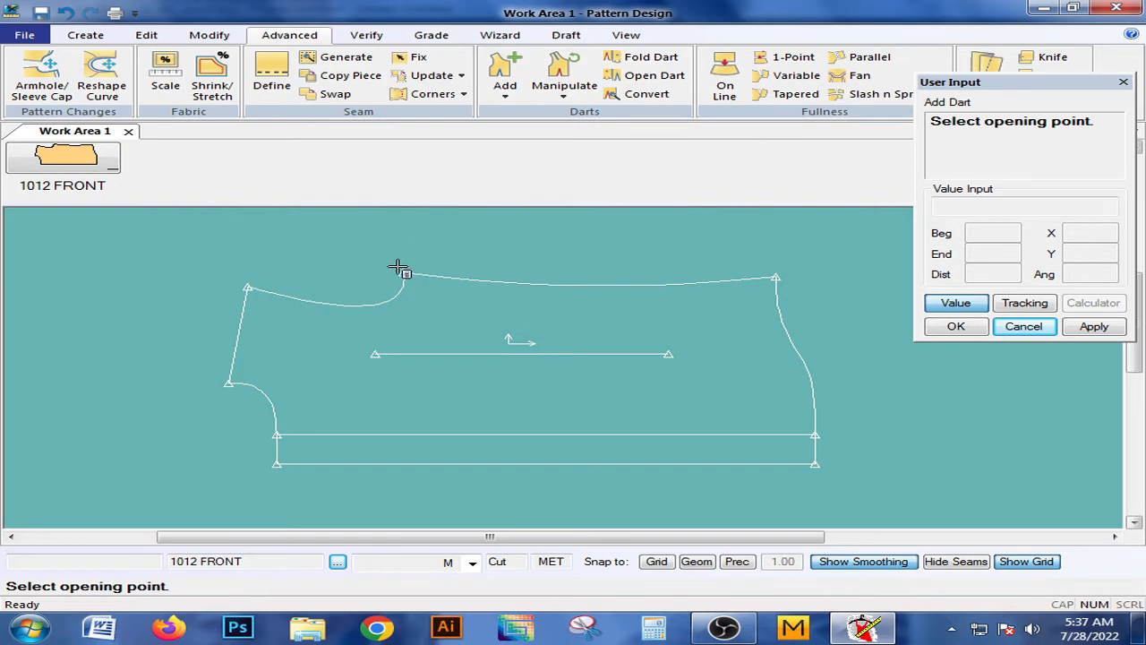
left_click(443, 279)
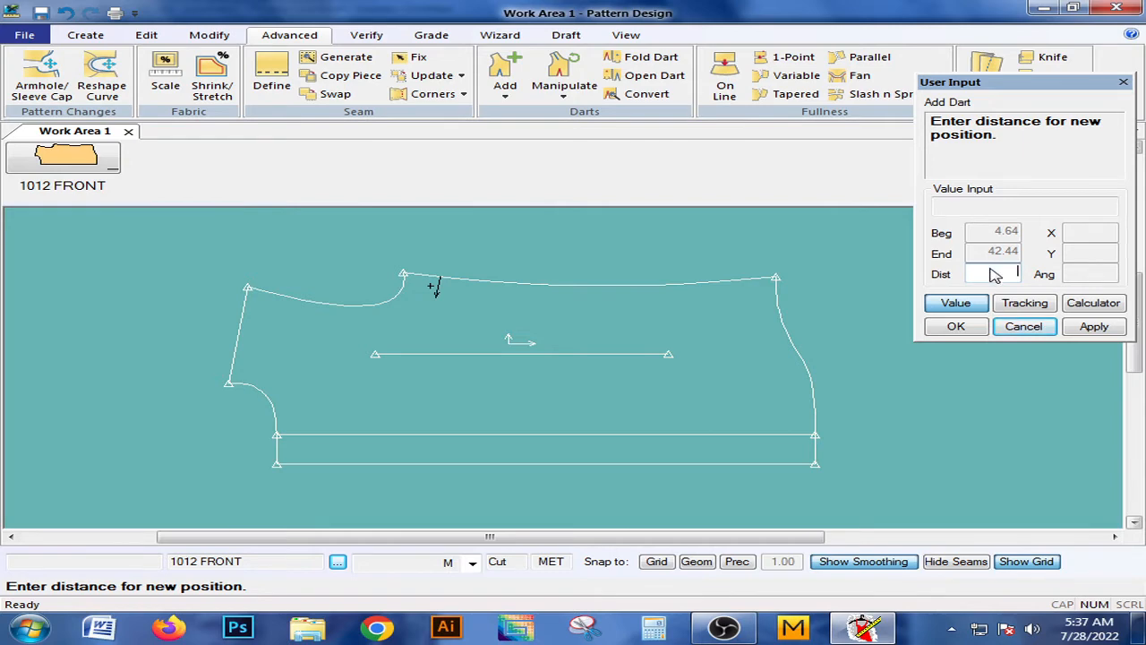
type("9.69")
key("Return")
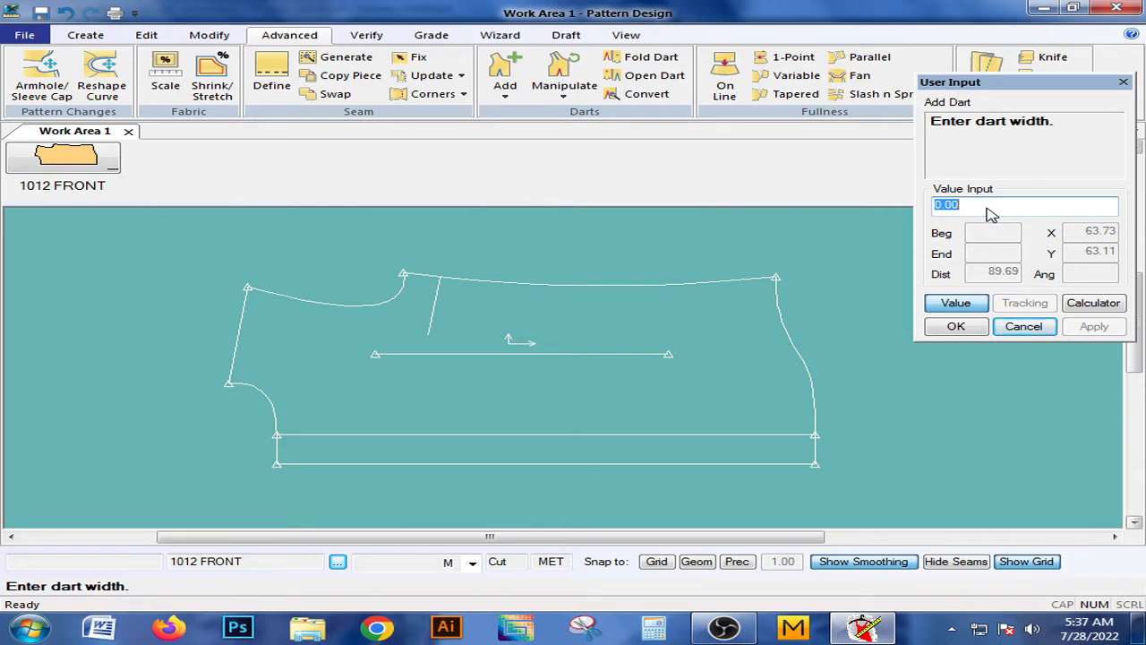
- Set the side-seam dart's width to 3 and finish adding it
type("3")
left_click(956, 326)
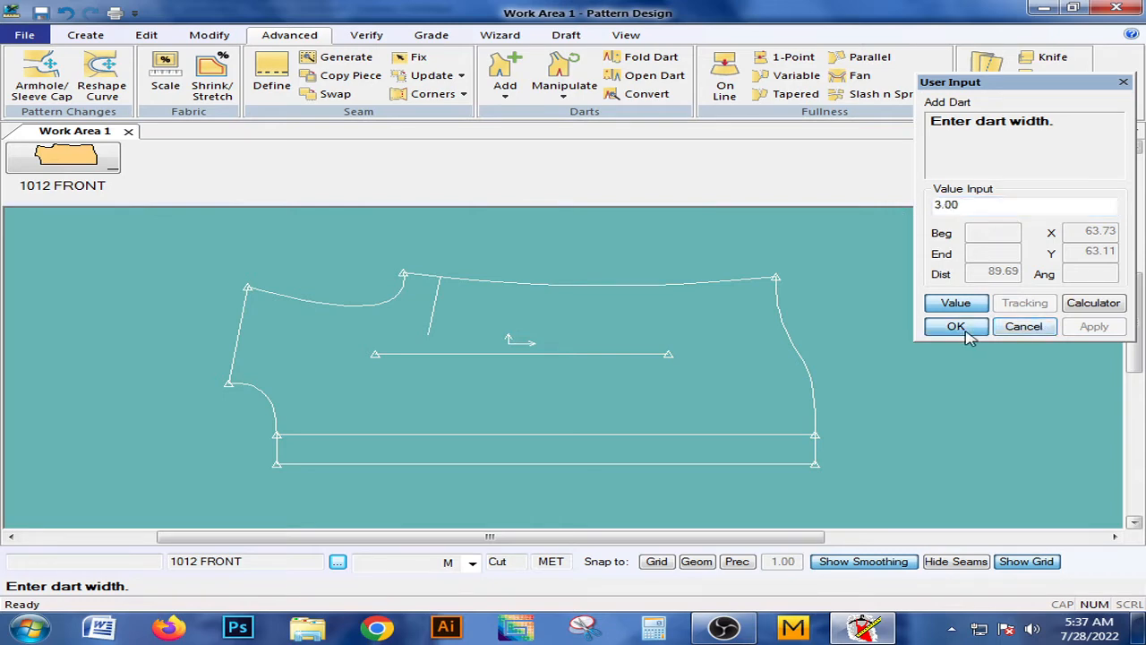
right_click(435, 307)
left_click(435, 307)
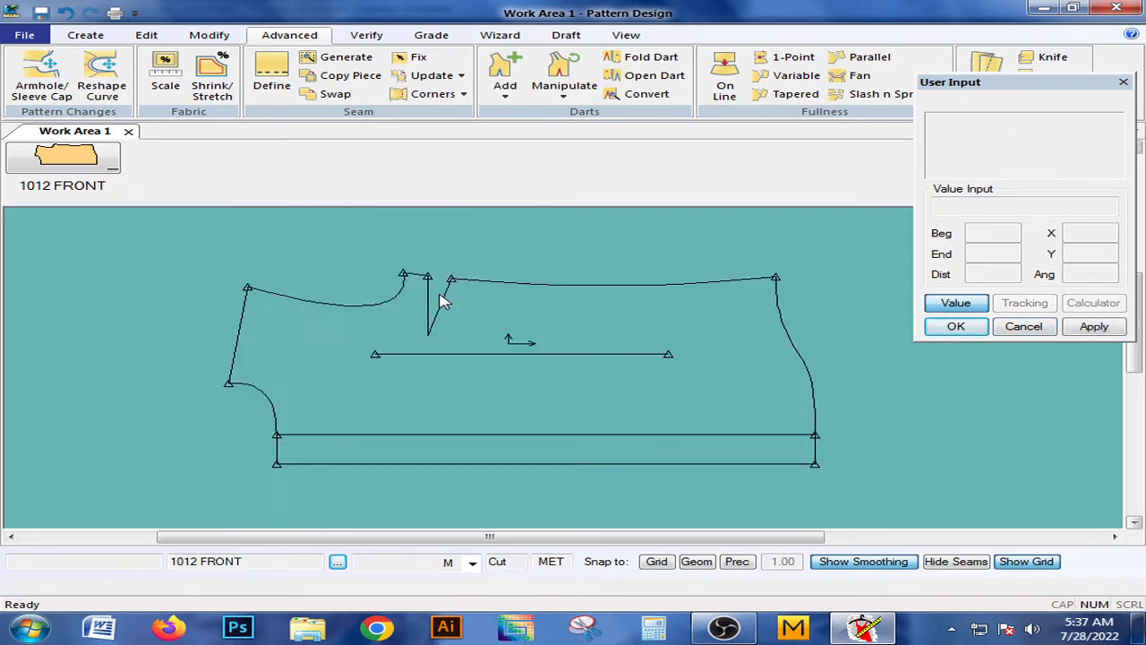
- Fold the side-seam dart towards its hem-side leg with Fold Dart, without fold lines, drill hole or notches
scroll(436, 307, "up", 3)
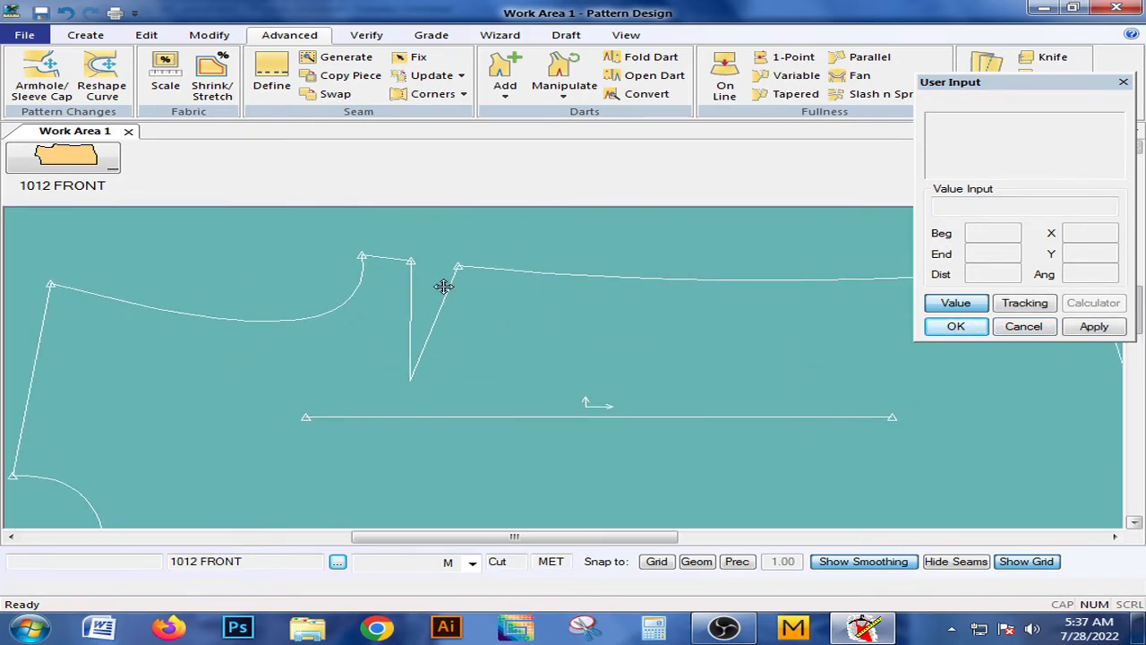
scroll(439, 286, "down", 3)
scroll(437, 284, "up", 1)
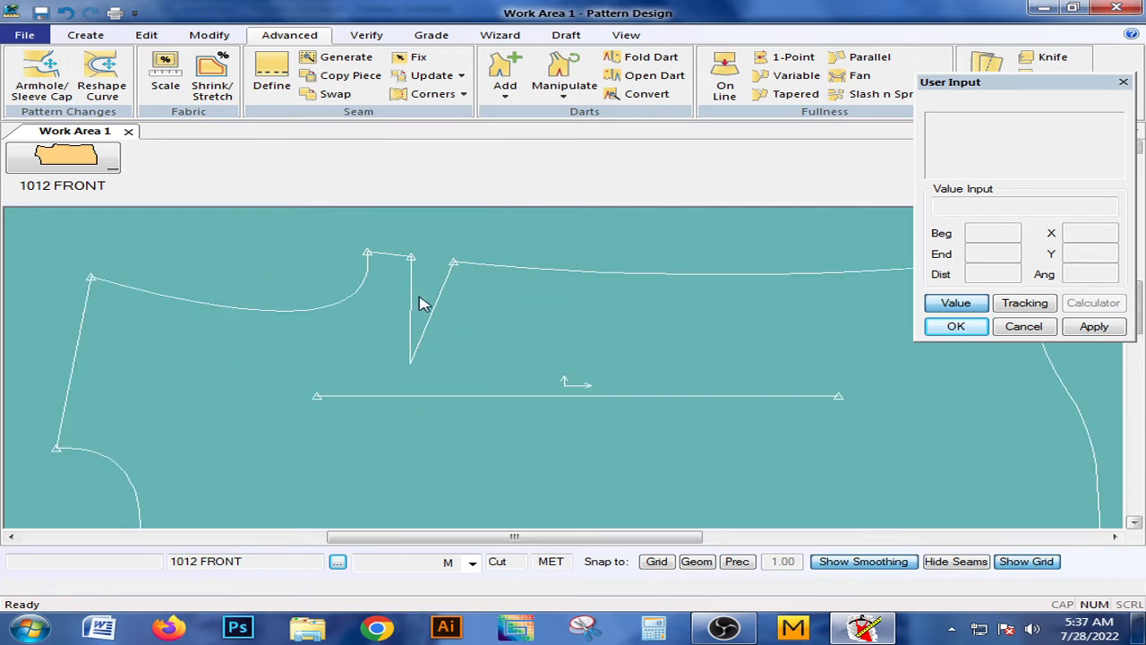
middle_click_drag(419, 297, 422, 294)
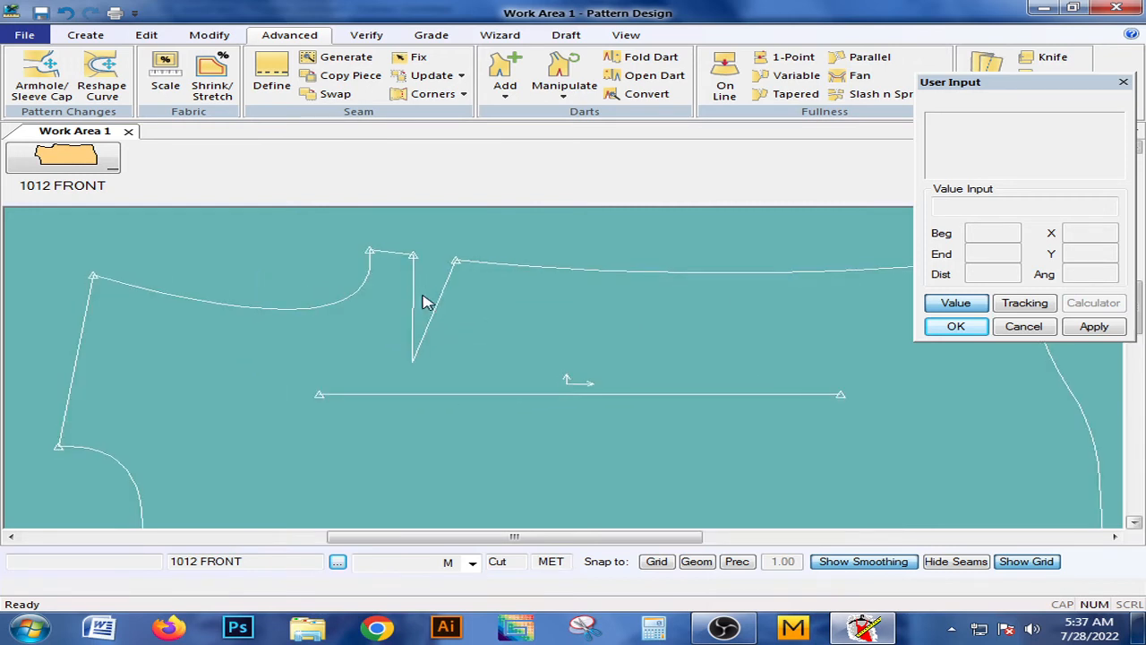
left_click(635, 61)
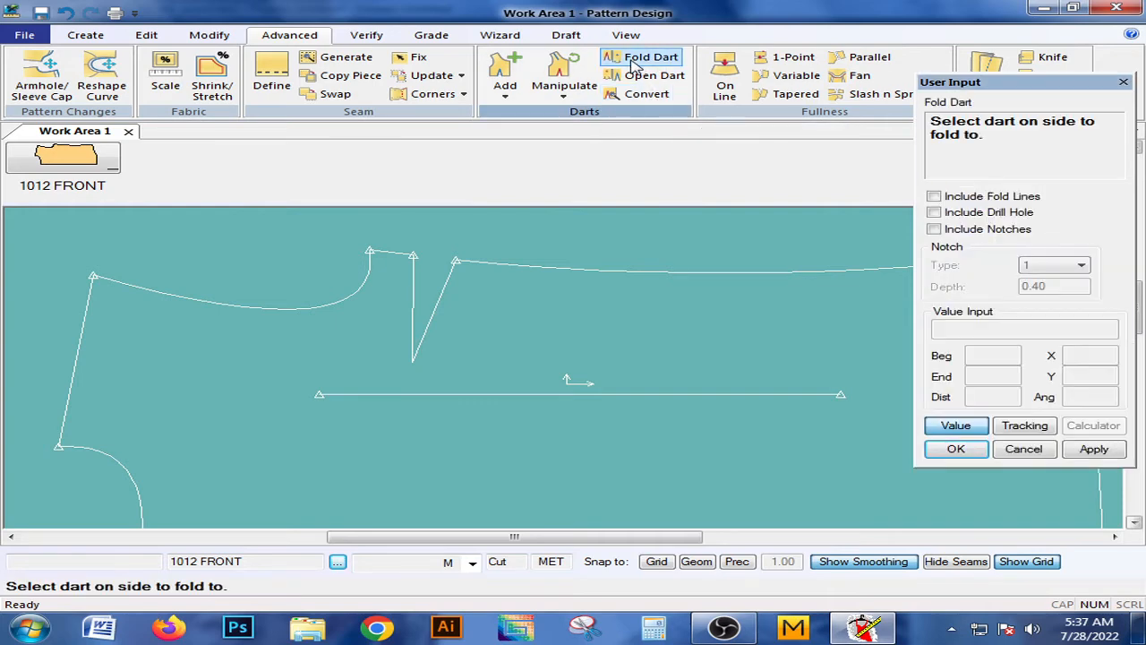
left_click(448, 289)
left_click(451, 279)
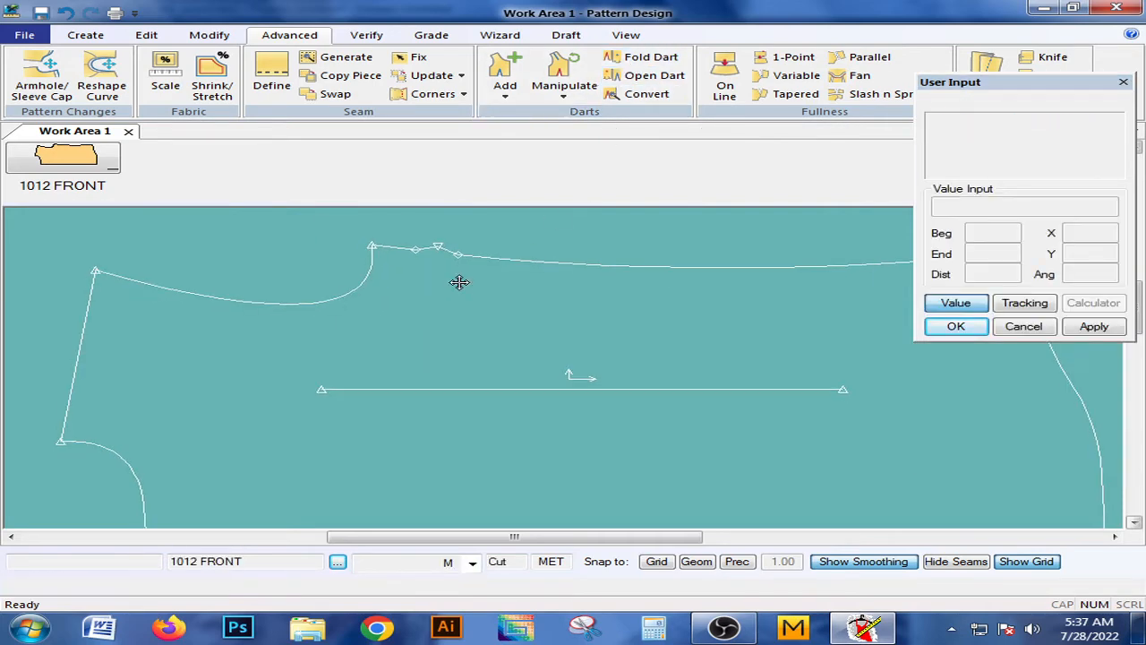
- Examine the outline of the folded dart on the side seam
scroll(459, 279, "down", 2)
scroll(460, 280, "up", 2)
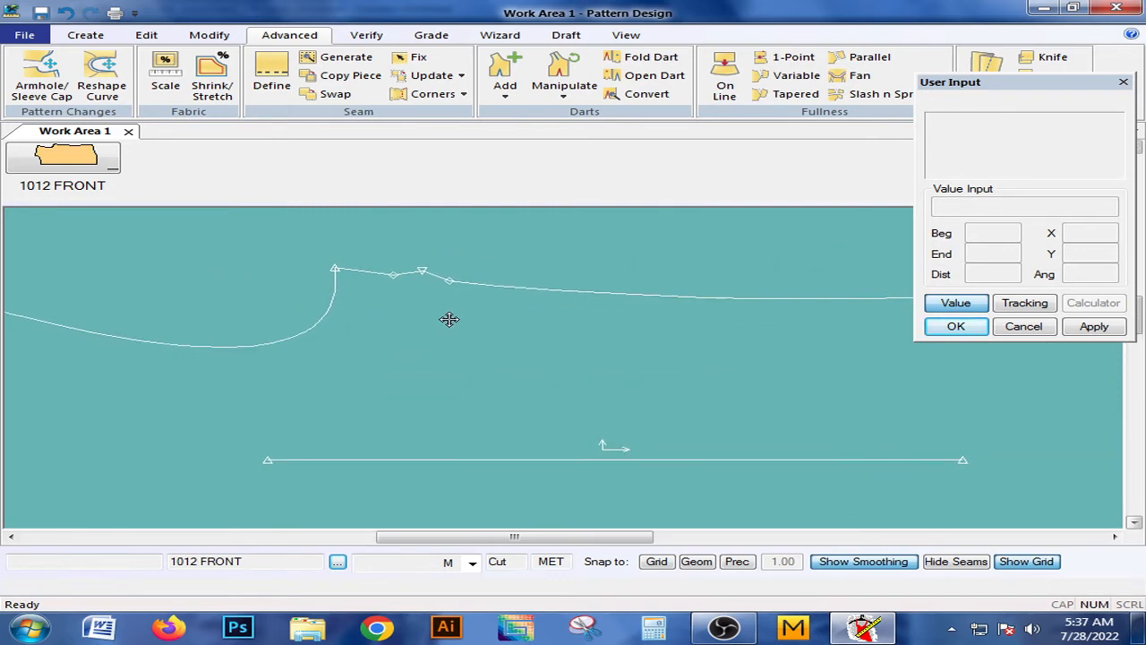
scroll(456, 313, "down", 2)
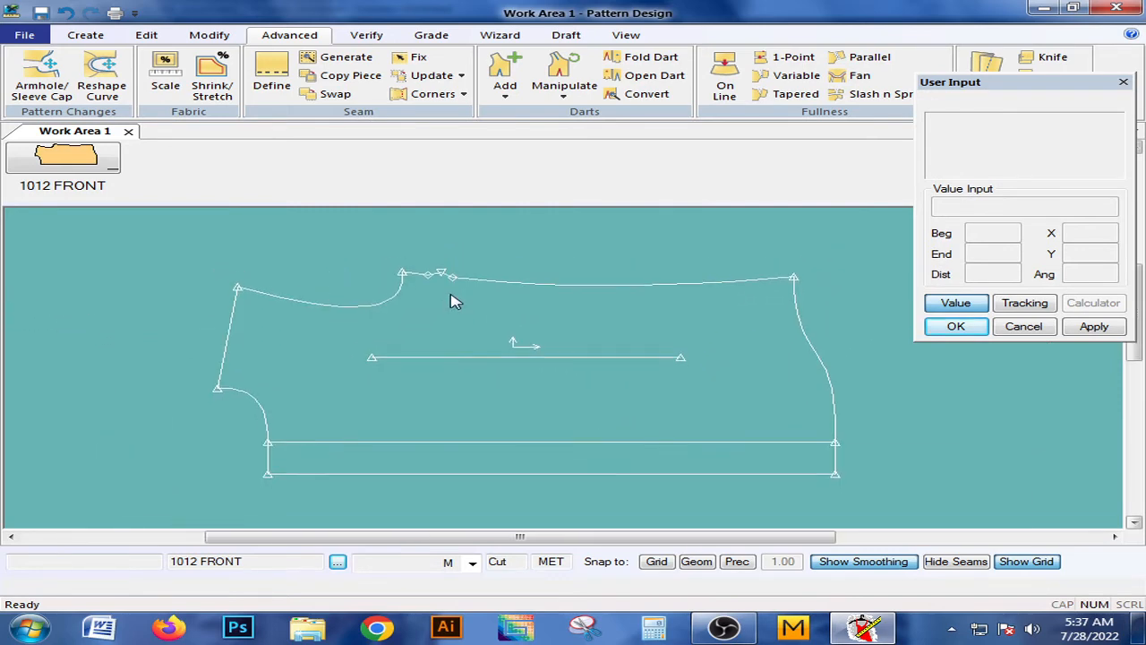
scroll(448, 280, "up", 3)
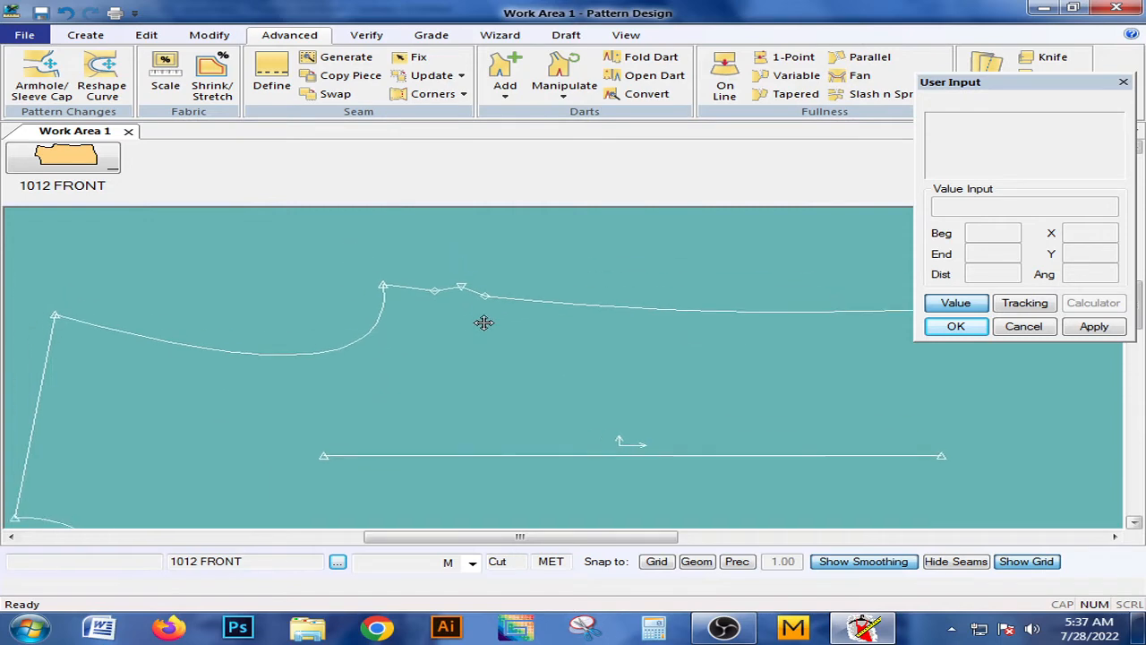
middle_click_drag(480, 343, 481, 324)
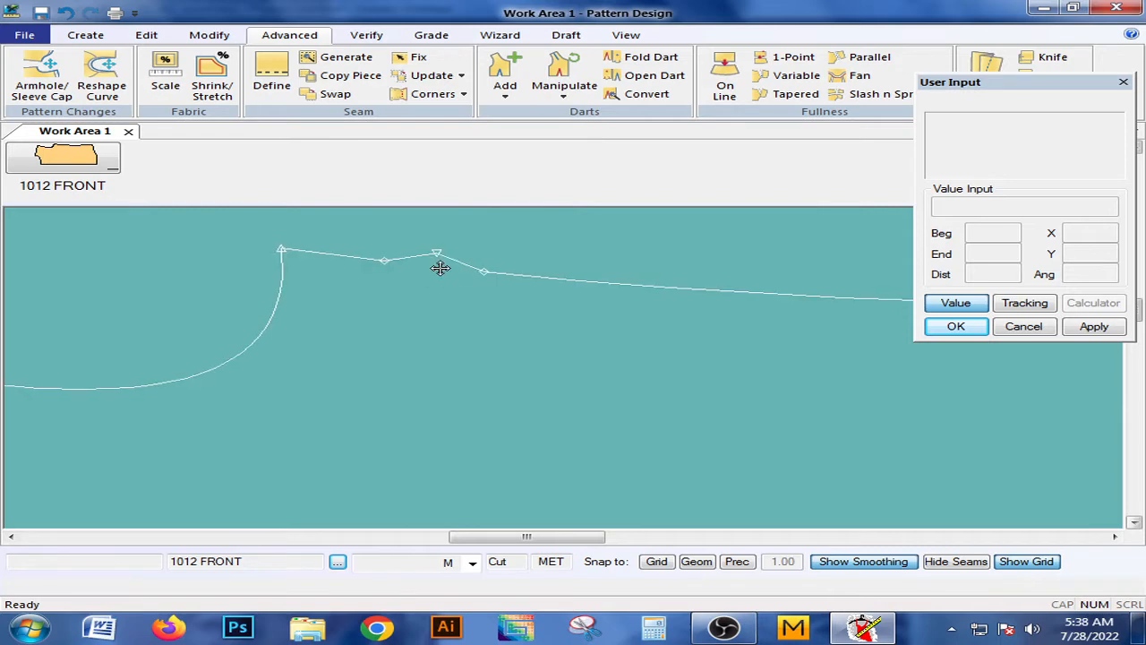
scroll(440, 262, "down", 2)
scroll(442, 259, "down", 2)
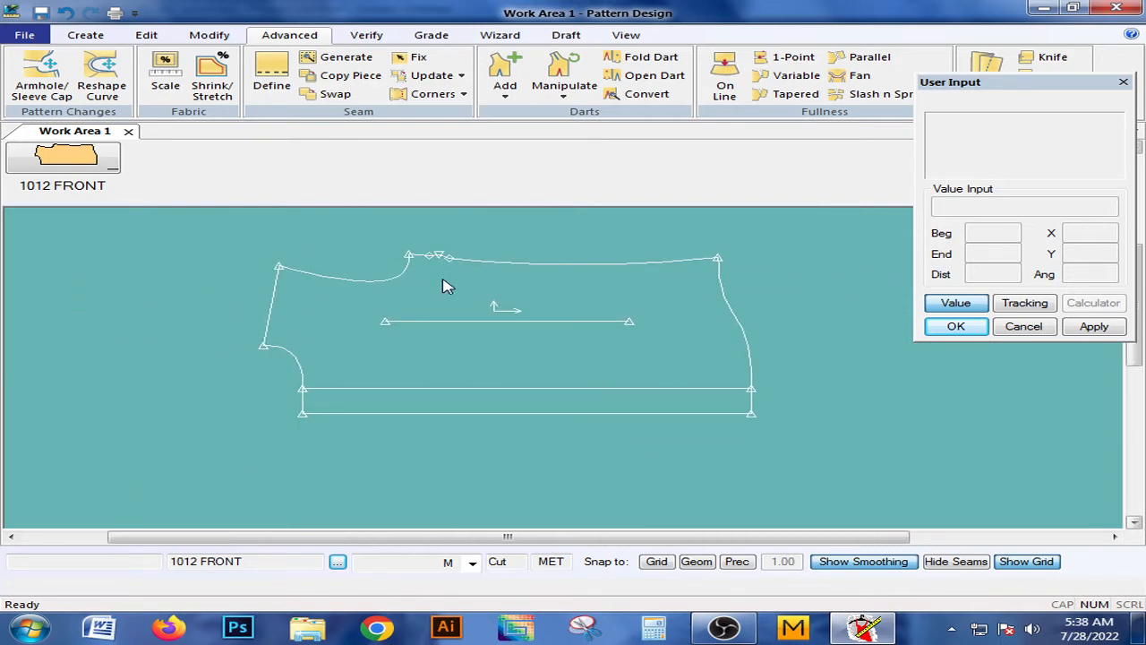
- Define a dart with fullness using a two-point slash line from the shoulder to the hem, keeping the centre-front part stationary
left_click(506, 97)
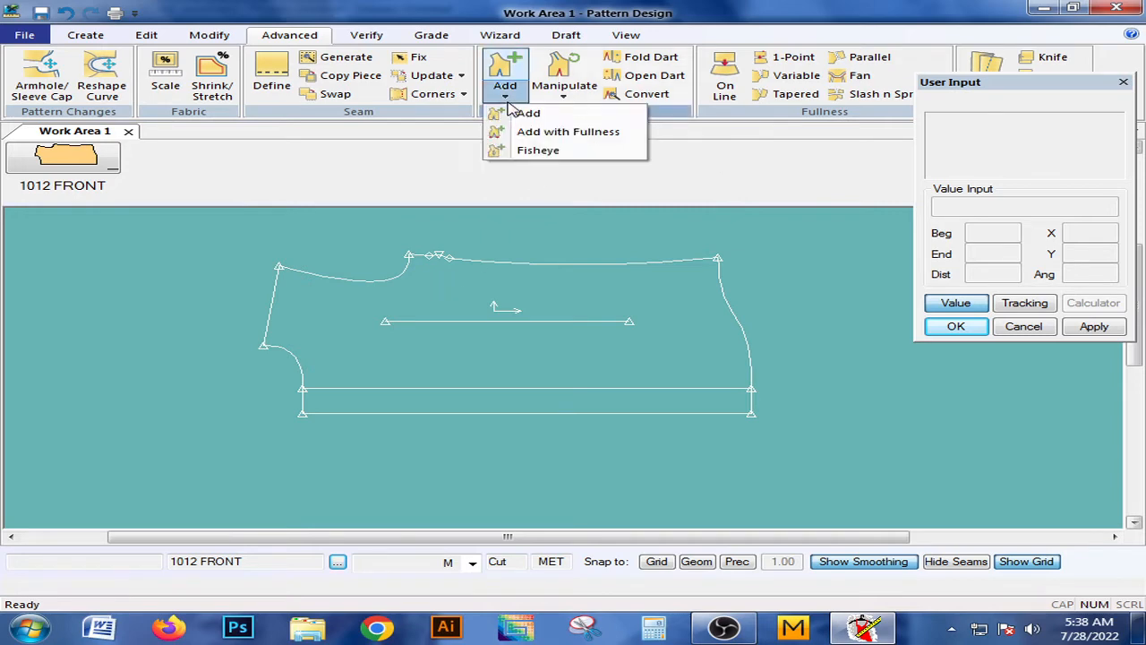
left_click(548, 132)
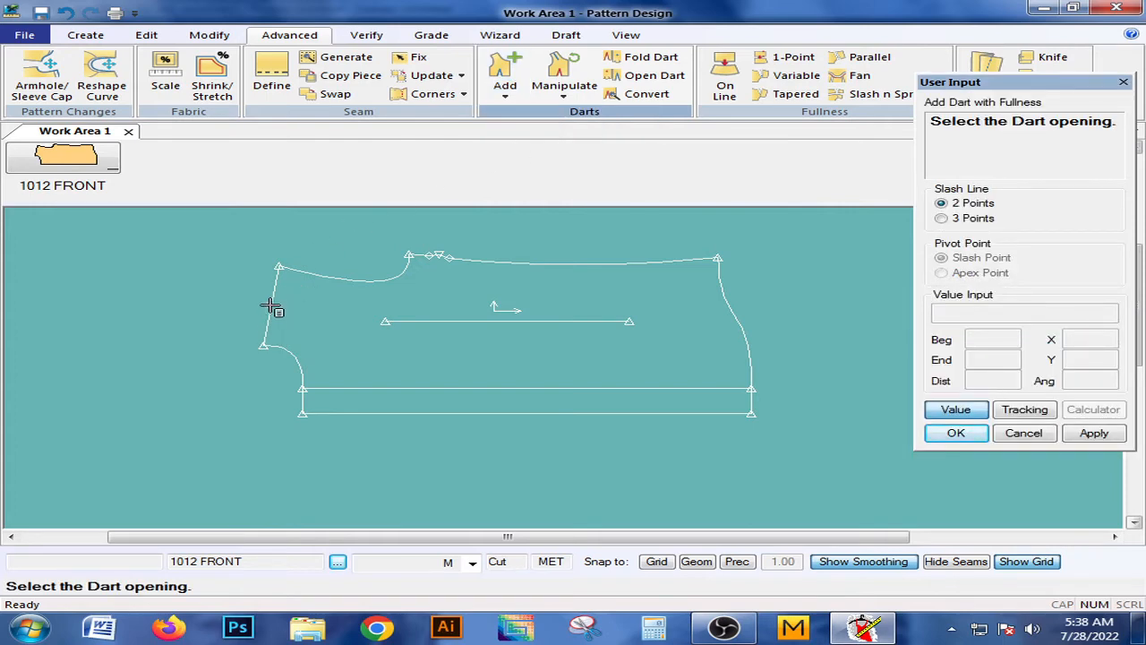
left_click(270, 311)
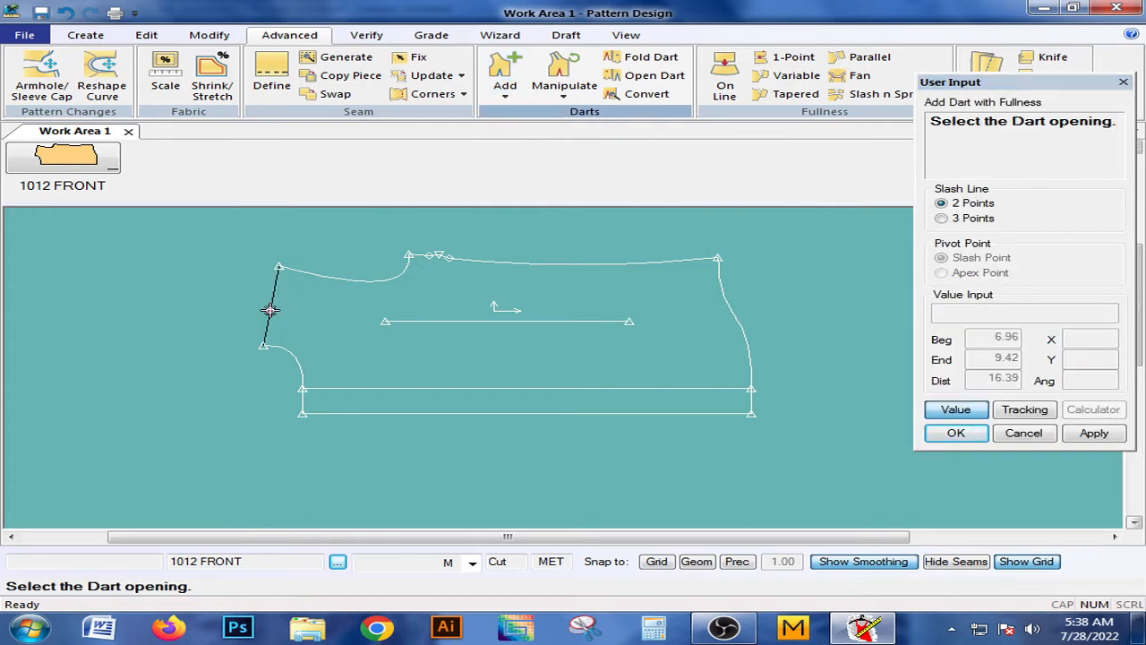
left_click(734, 317)
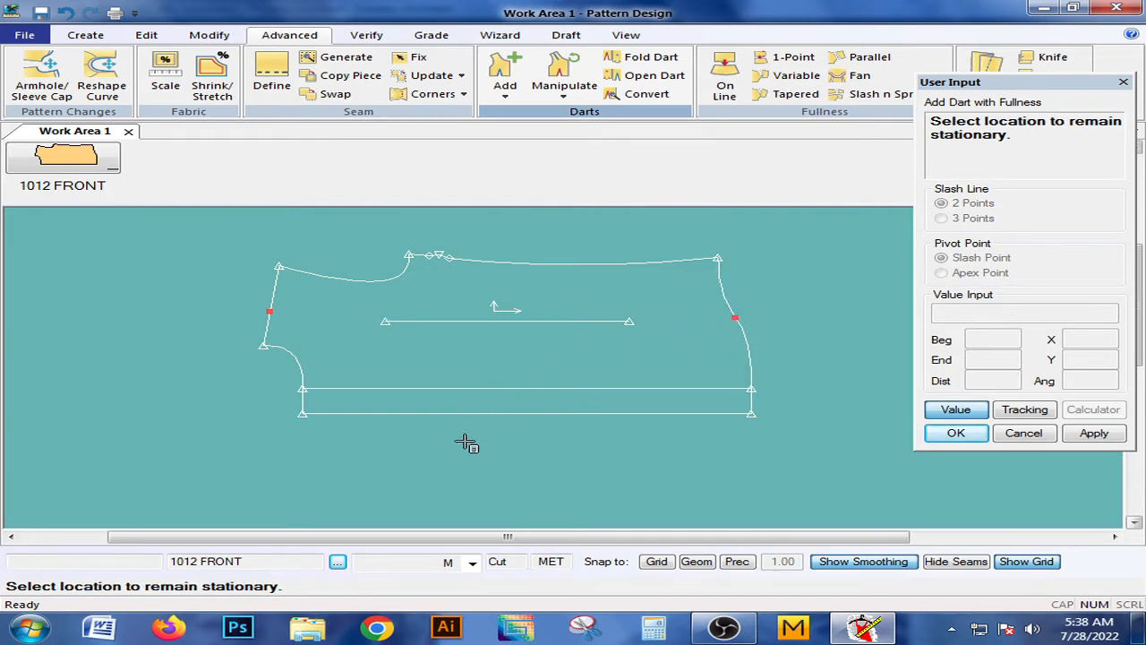
left_click(507, 414)
right_click(514, 367)
left_click(514, 367)
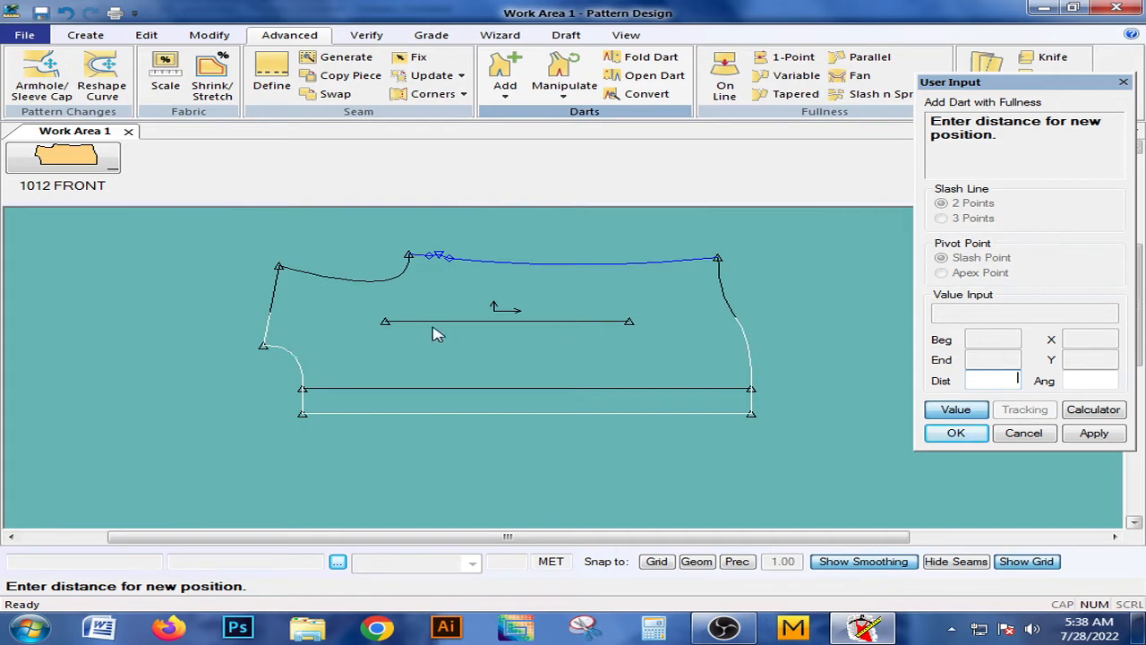
- Spread the shoulder dart's opening to a distance of 5.00
left_click(952, 407)
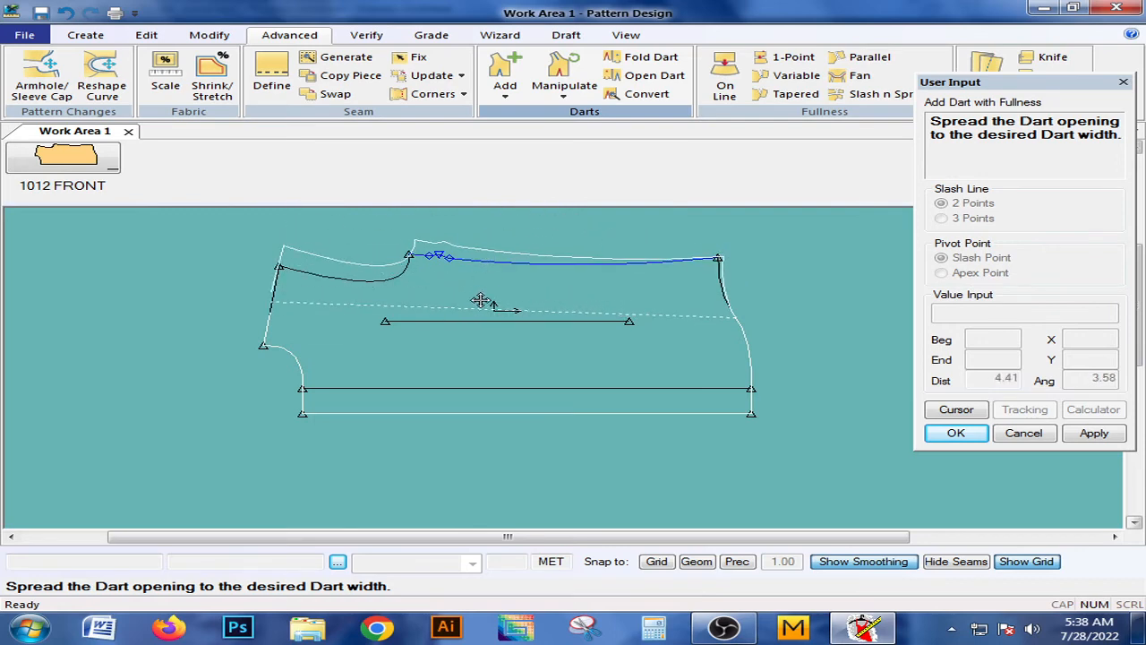
left_click(472, 277)
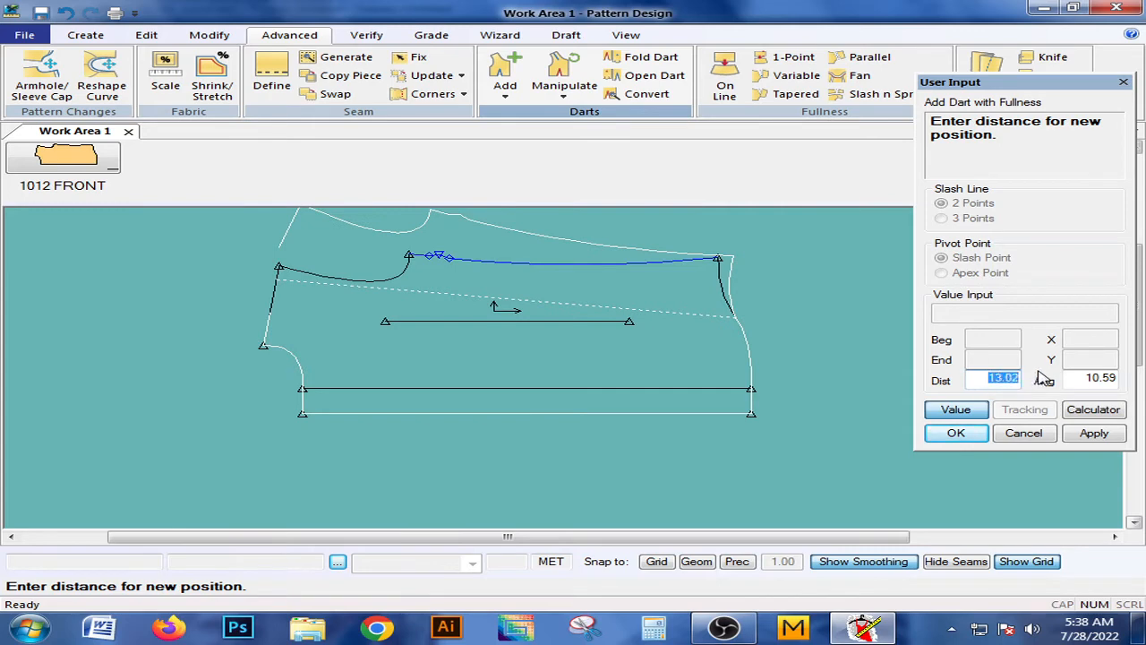
type("5")
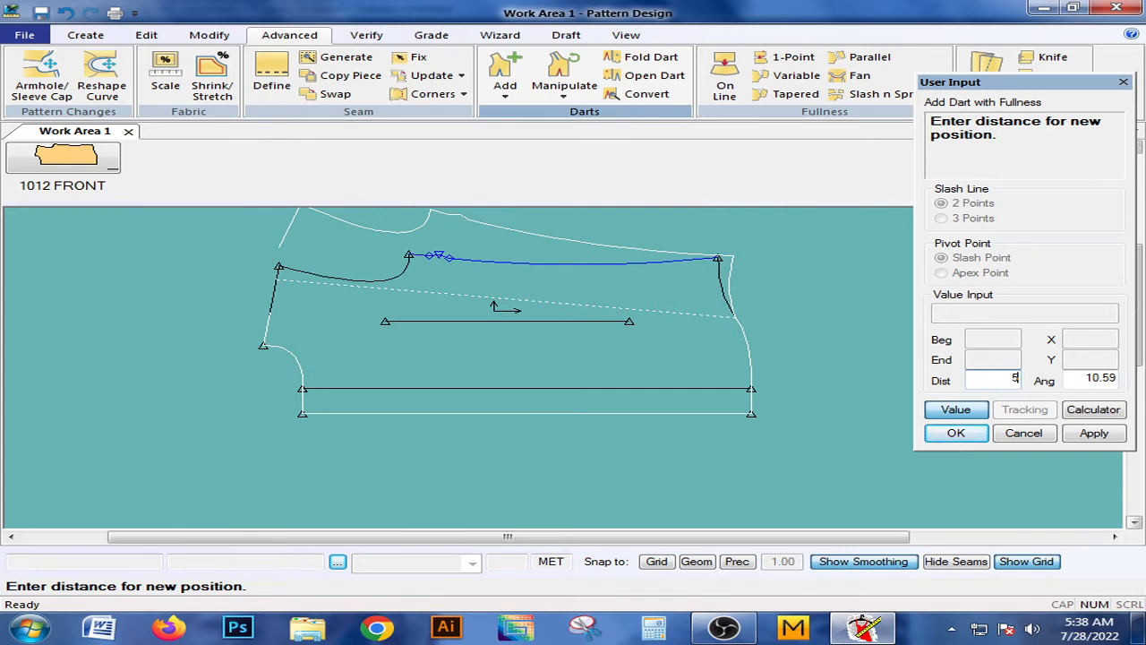
left_click(1097, 435)
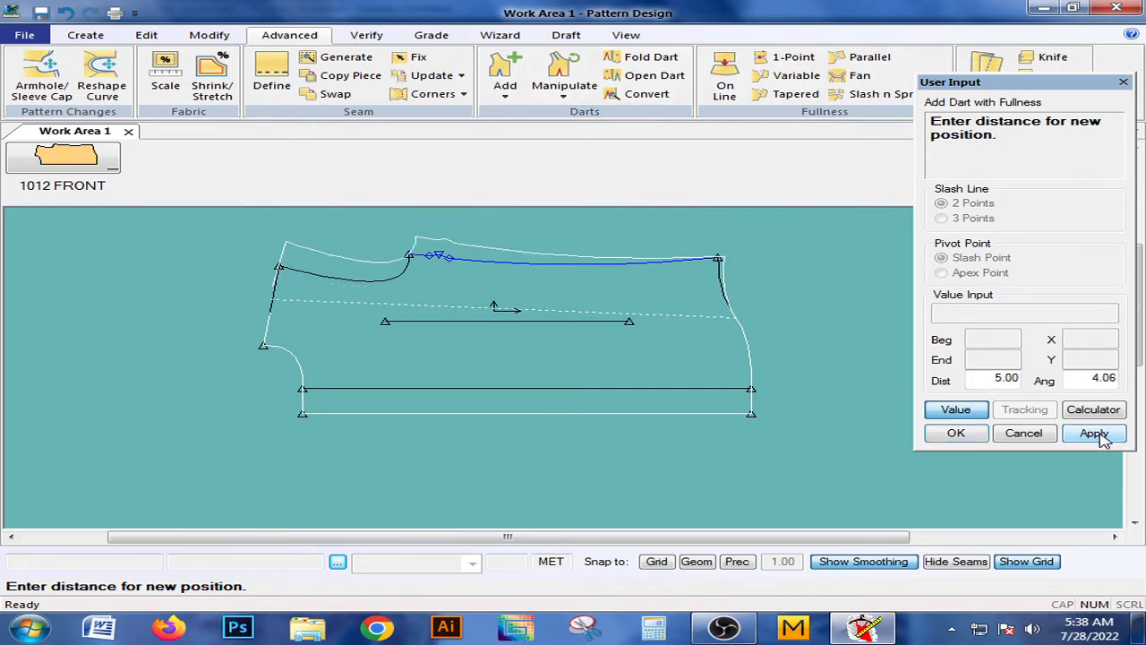
left_click(965, 434)
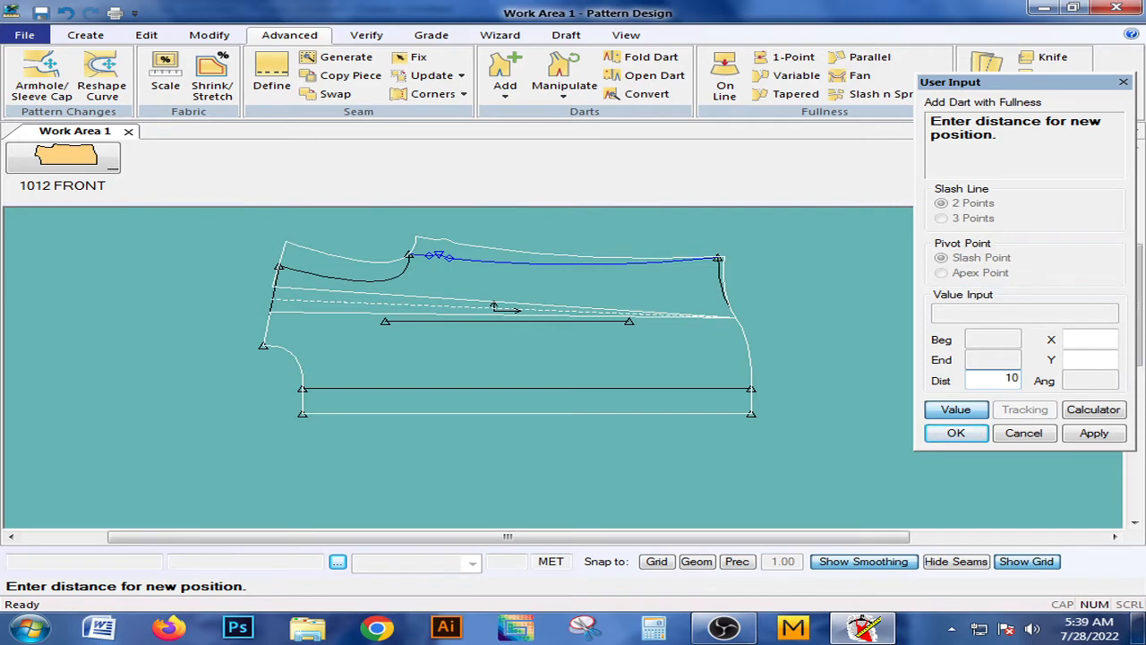
- Set the shoulder dart's apex at a distance of 10.00 along its centre line and finish the dart
left_click(1086, 437)
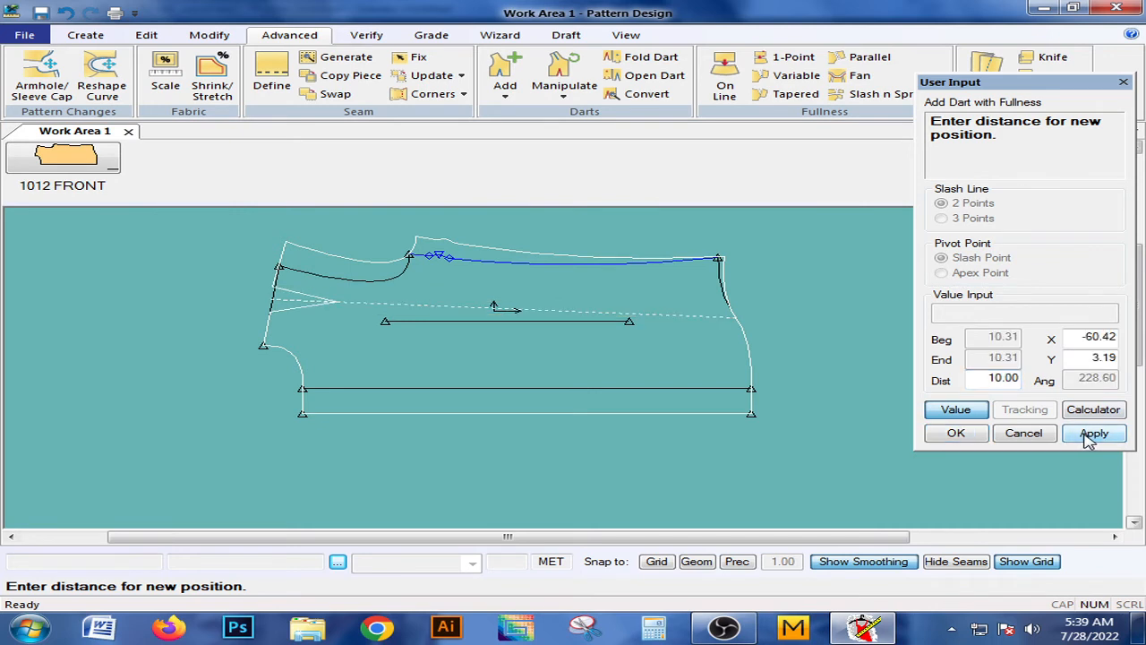
left_click(956, 436)
right_click(431, 305)
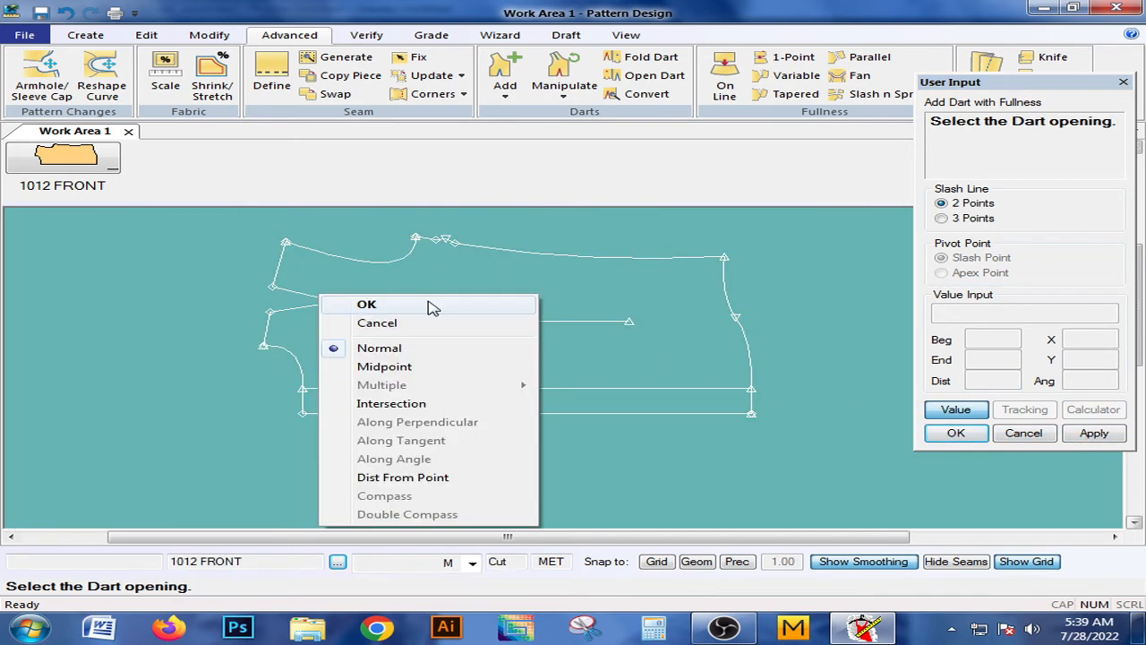
left_click(432, 305)
scroll(414, 353, "up", 3)
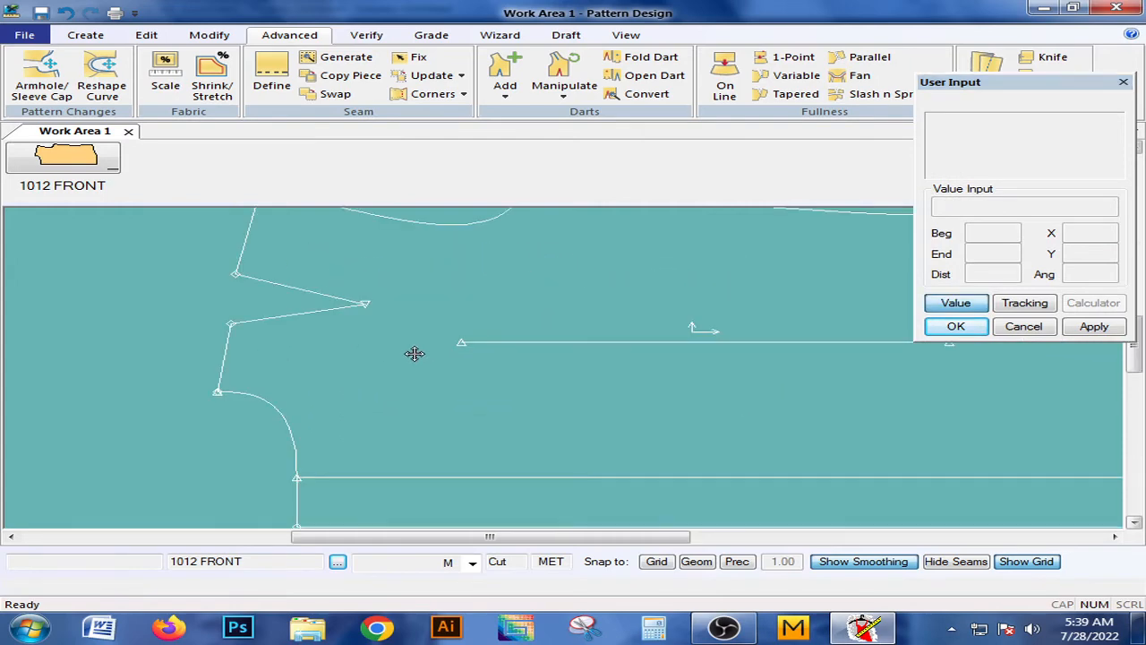
- Fold the shoulder dart toward its neckline-side leg without fold lines, drill hole or notches
scroll(327, 316, "up", 1)
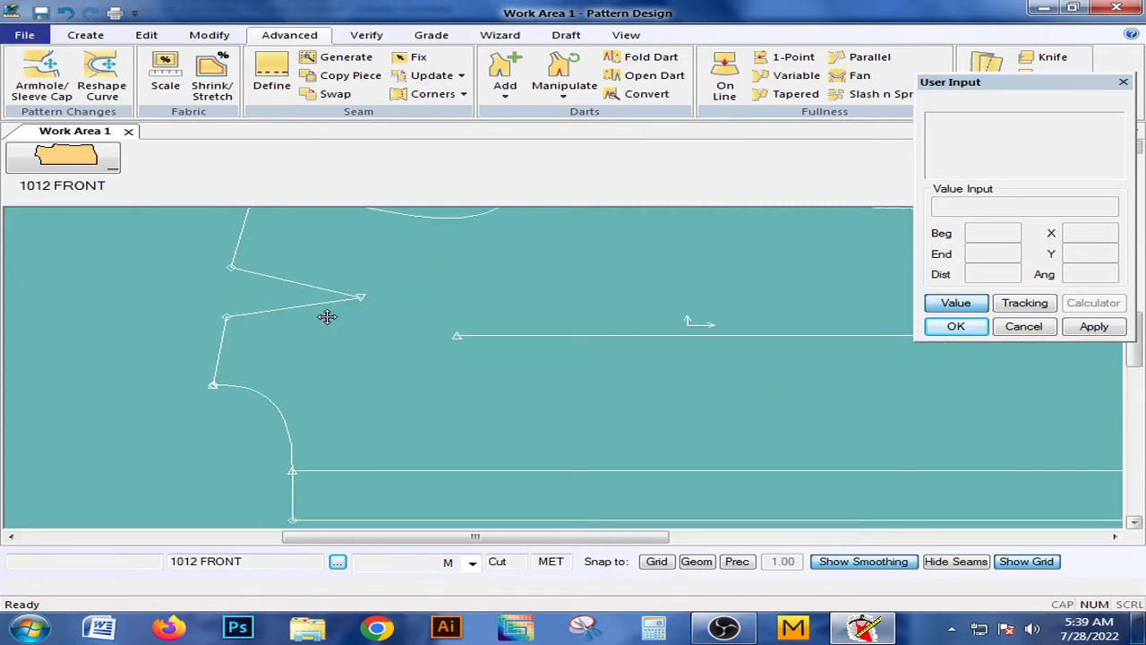
scroll(327, 316, "down", 2)
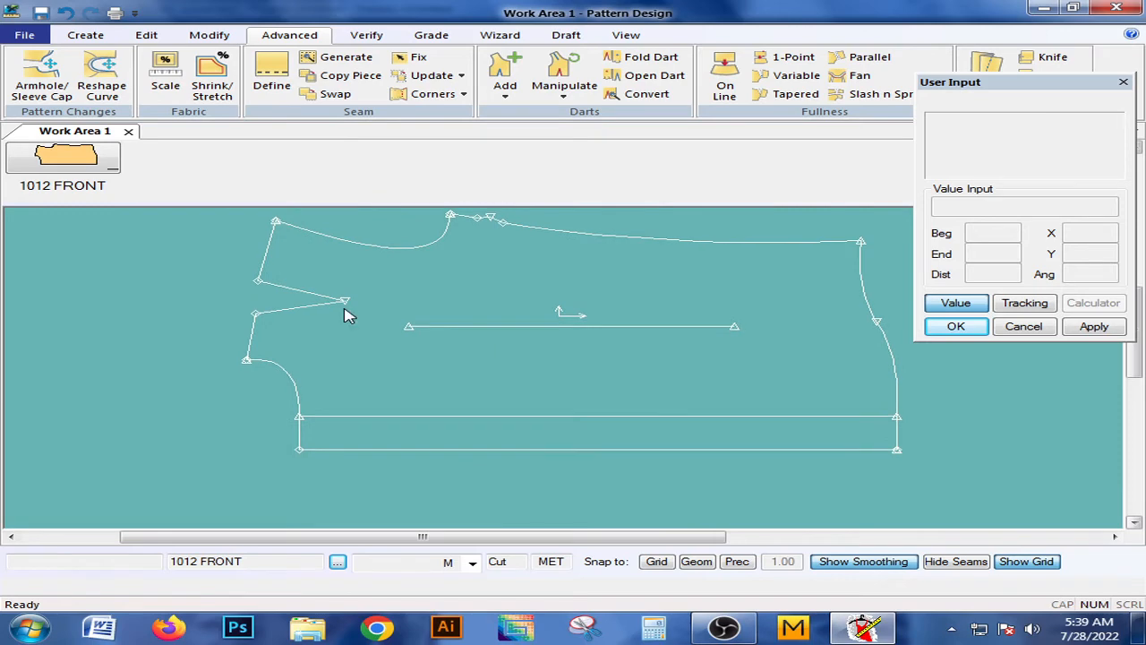
left_click(645, 56)
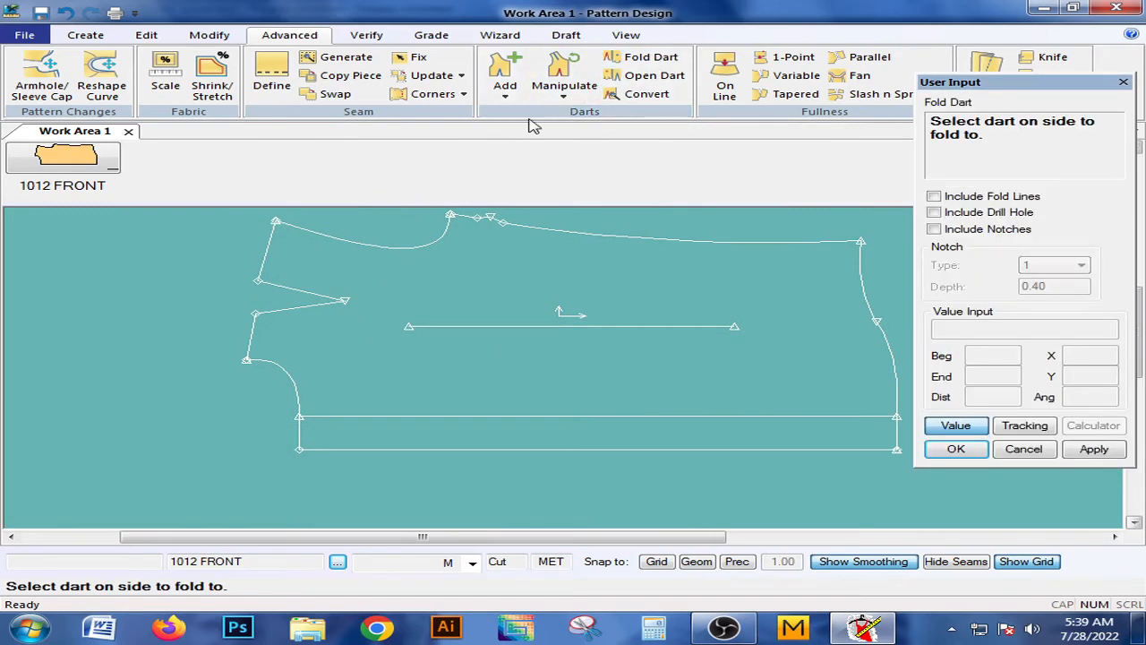
left_click(314, 308)
right_click(309, 279)
left_click(305, 287)
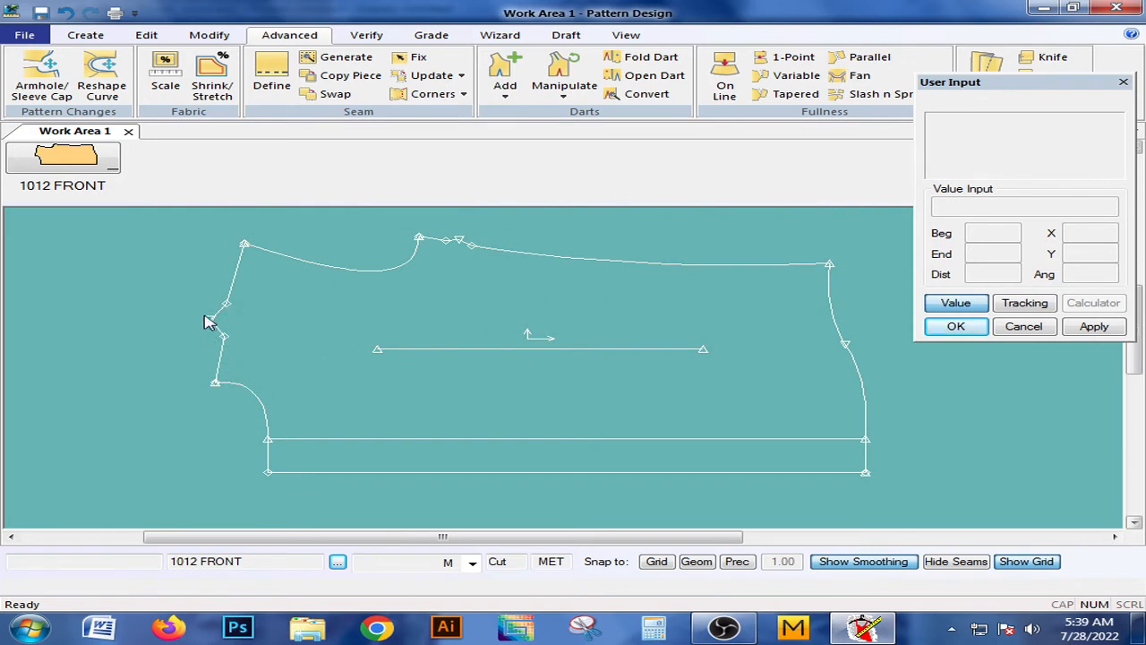
left_click(492, 99)
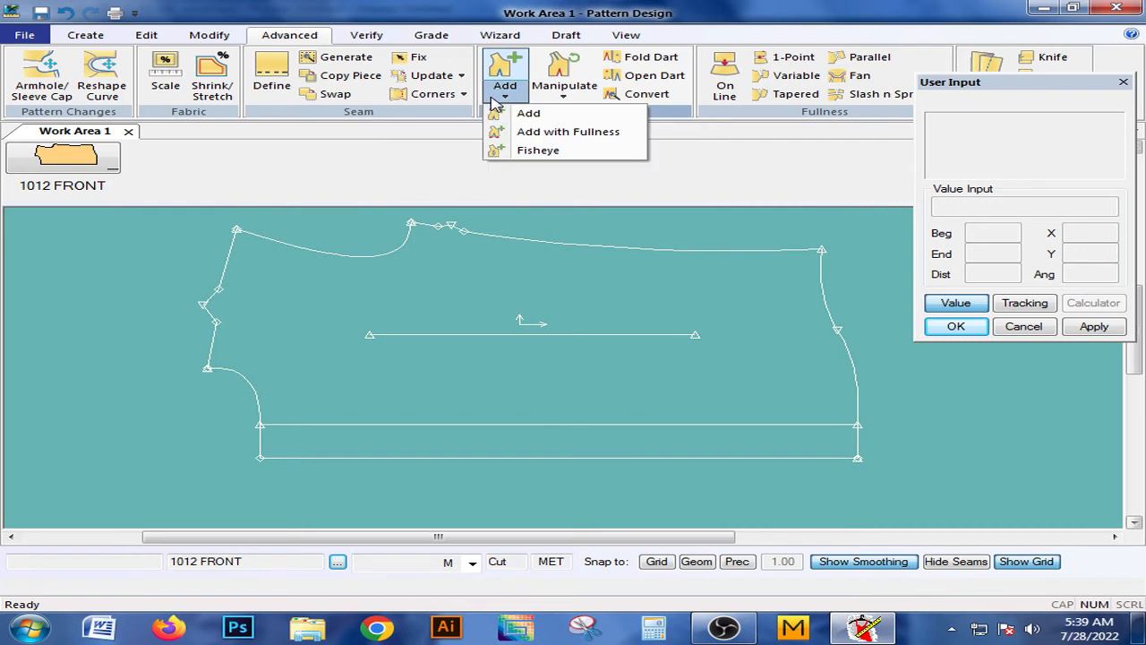
left_click(547, 157)
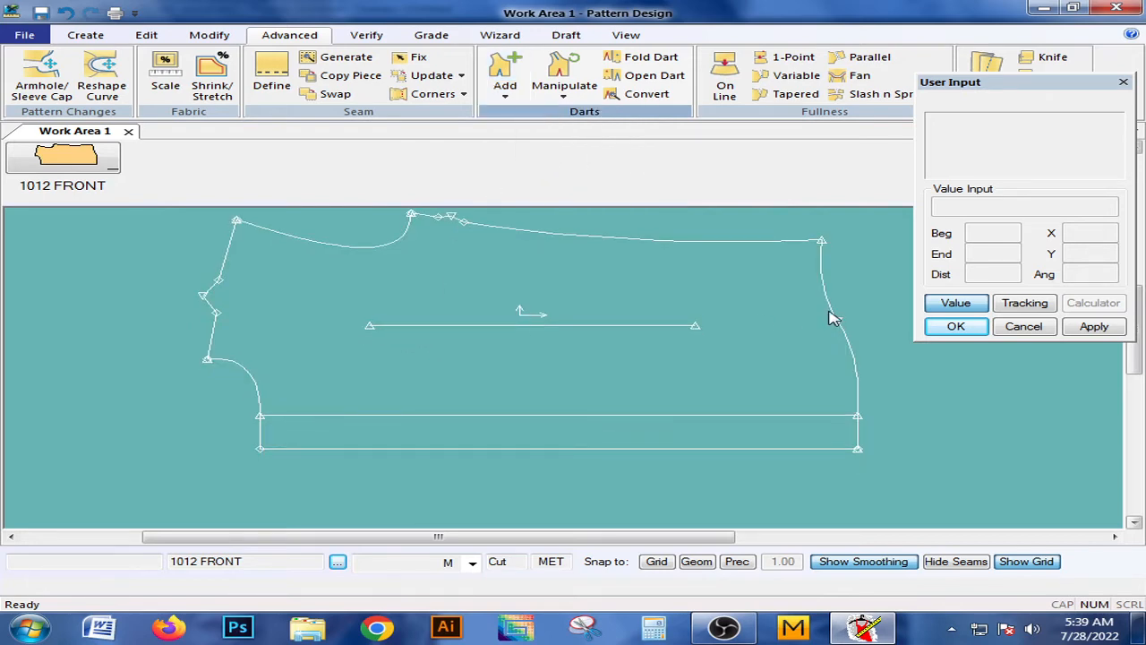
middle_click_drag(522, 339, 509, 340)
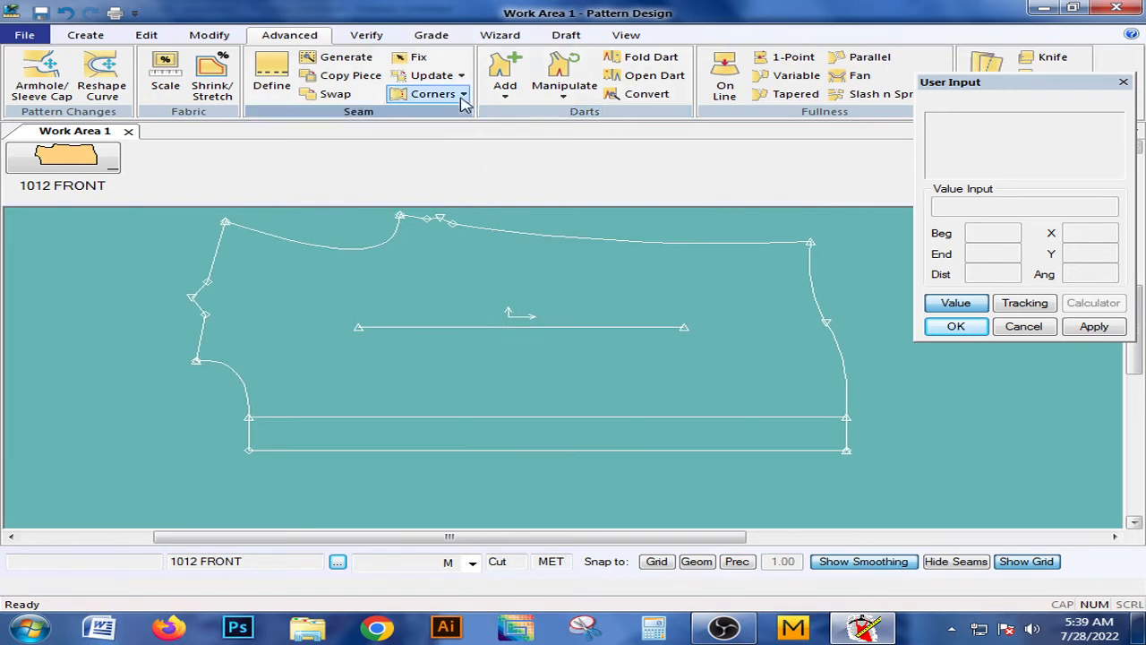
left_click(211, 35)
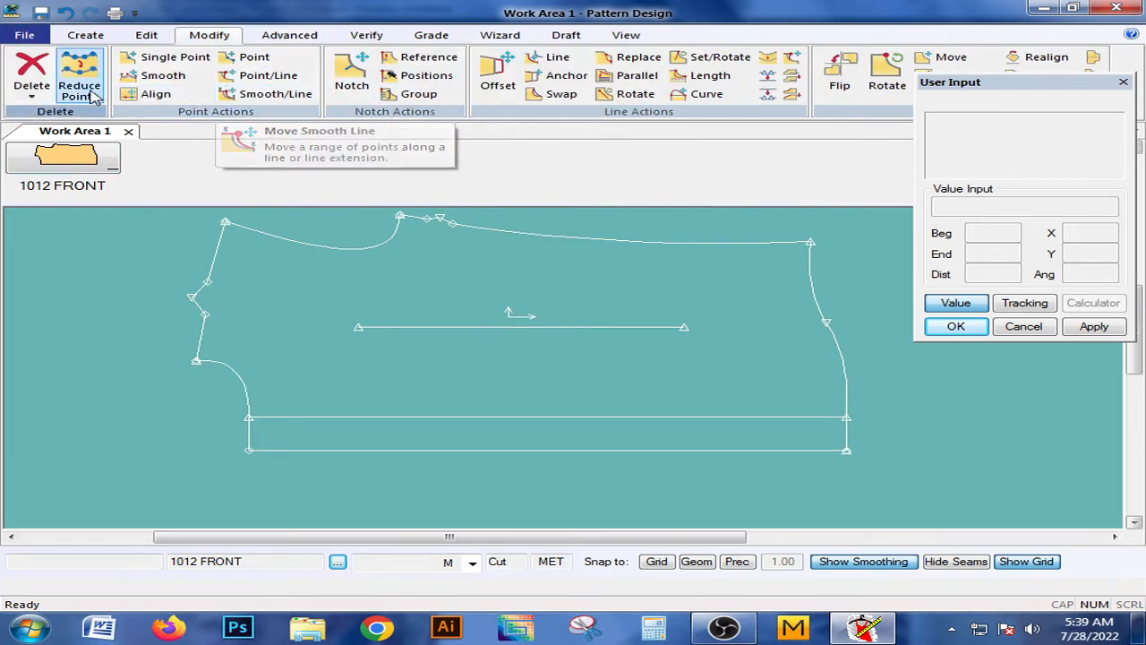
left_click(268, 42)
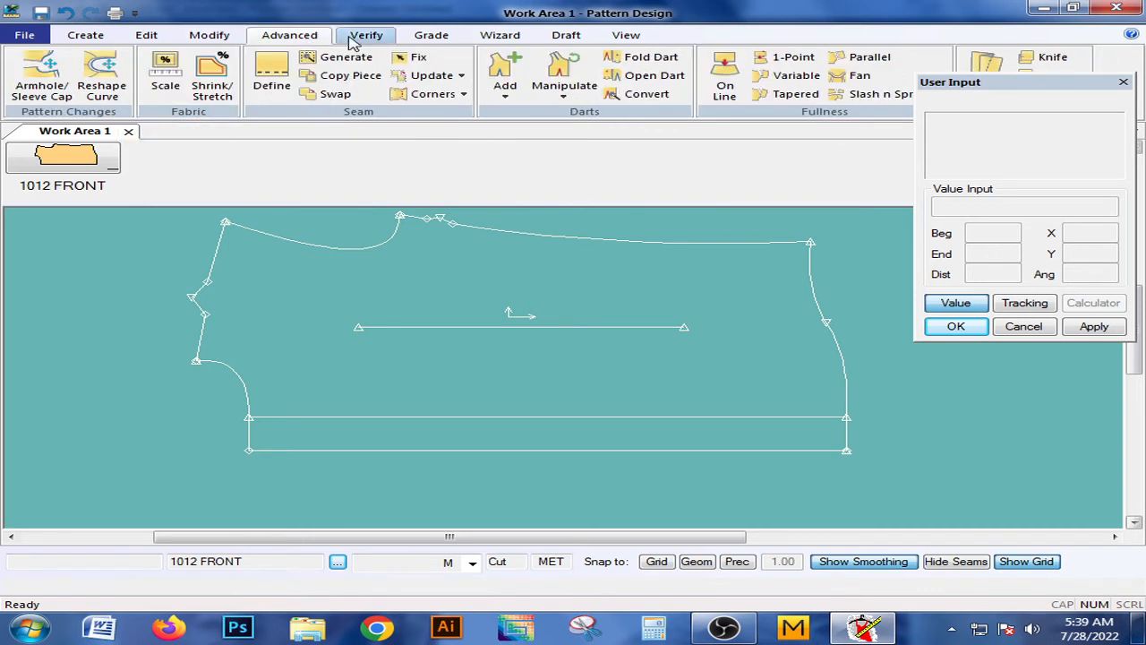
- Place a horizontal fisheye dart with no centre mark, centred on the grain line inside the front piece
left_click(505, 94)
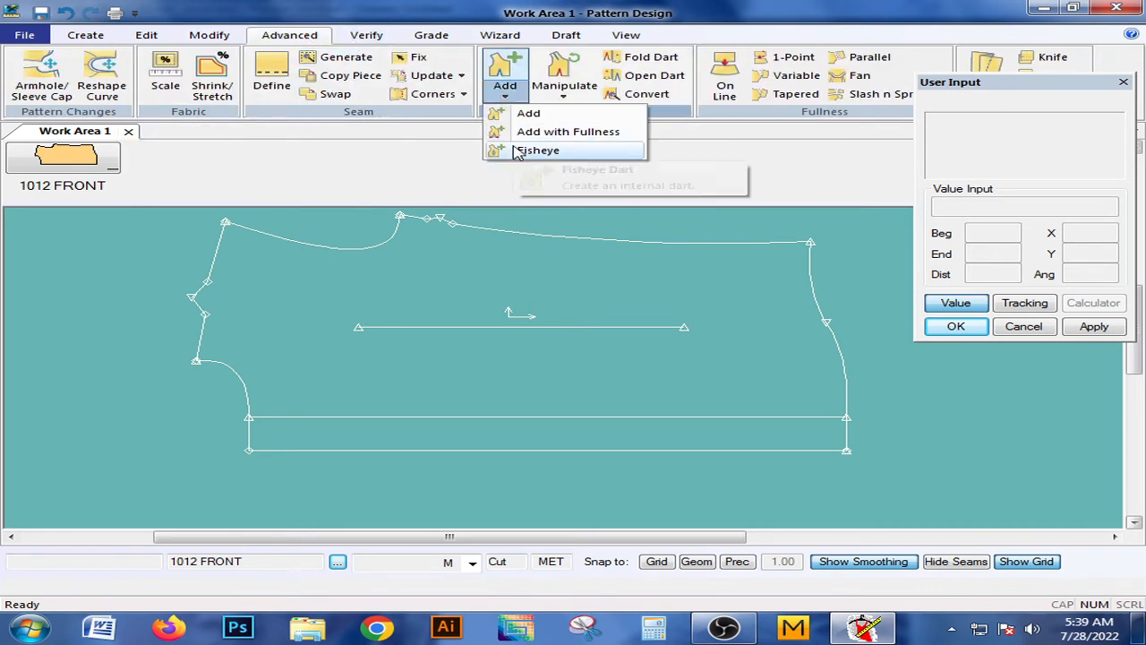
left_click(520, 150)
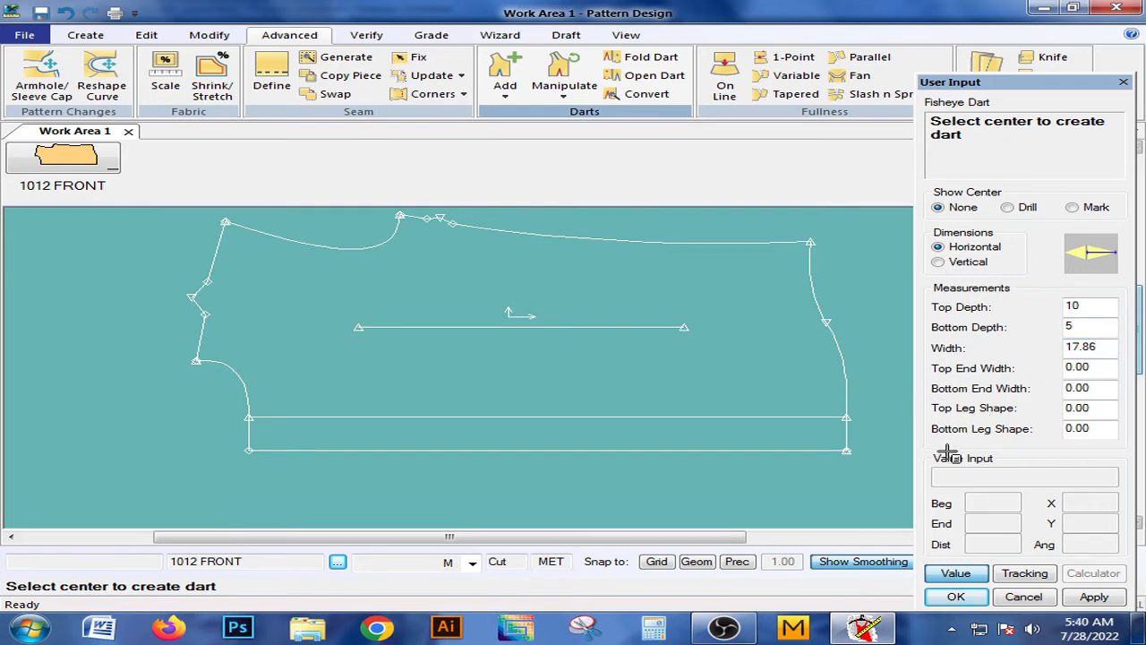
left_click(477, 325)
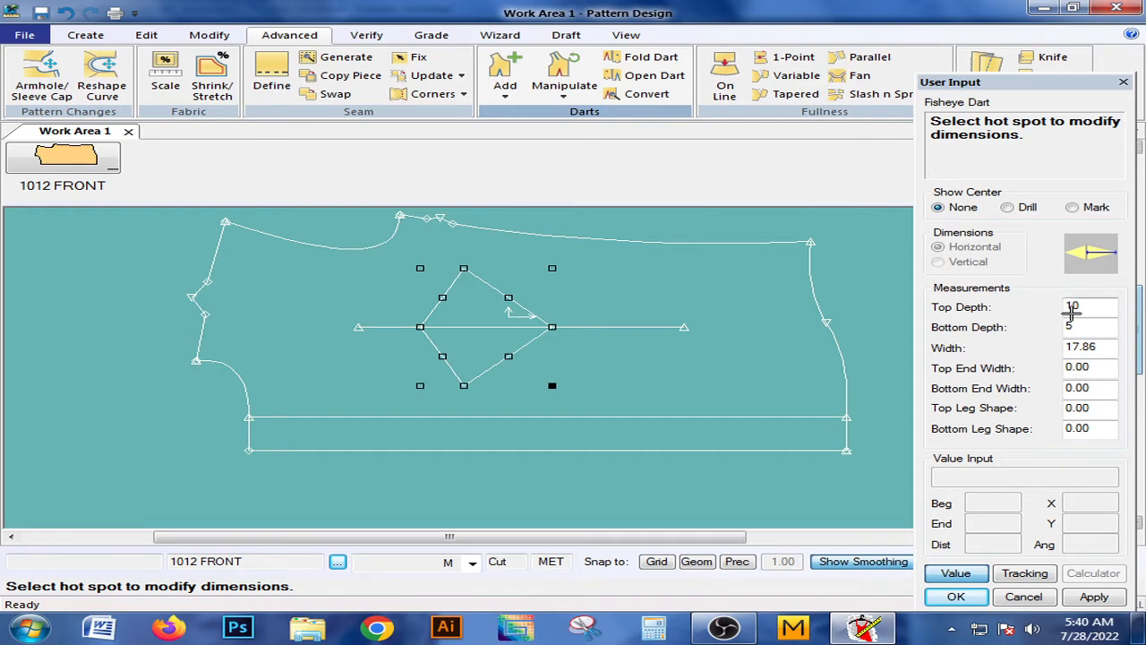
- Set the fisheye dart's top depth to 15 and its bottom depth to 10
left_click(1094, 306)
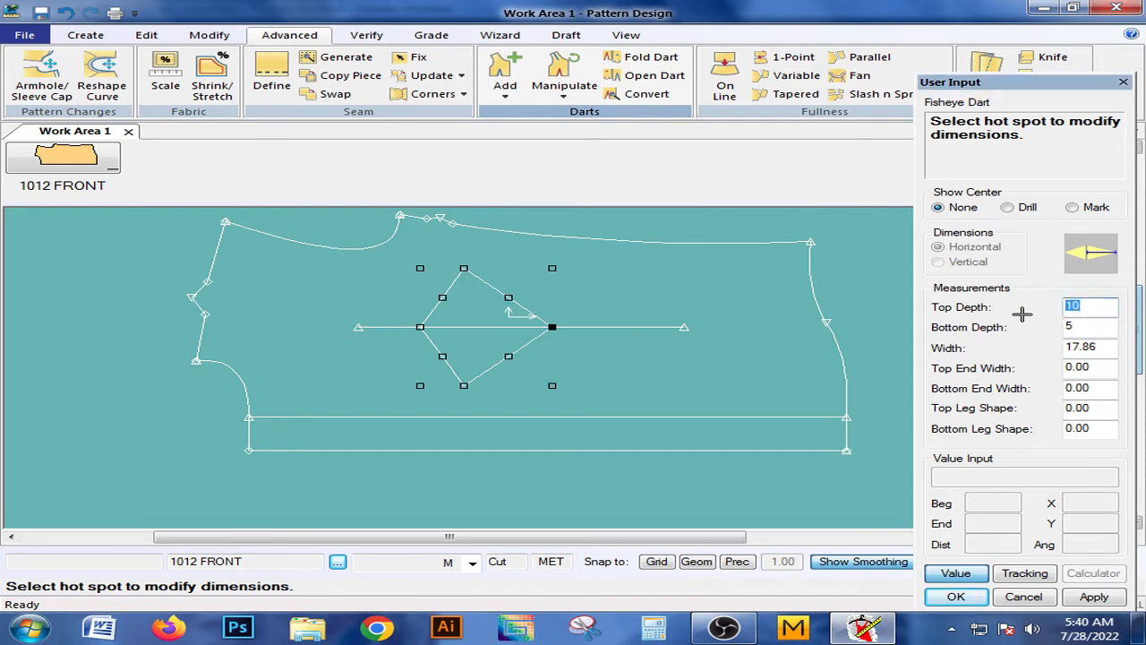
type("1")
left_click(1092, 326)
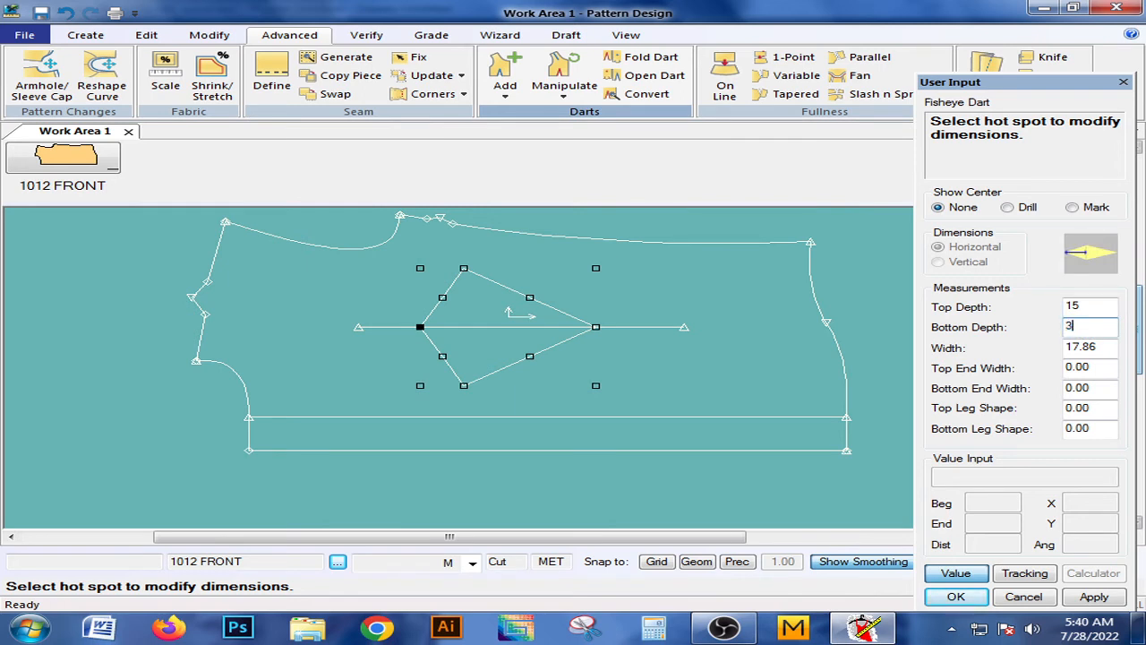
left_click(1100, 347)
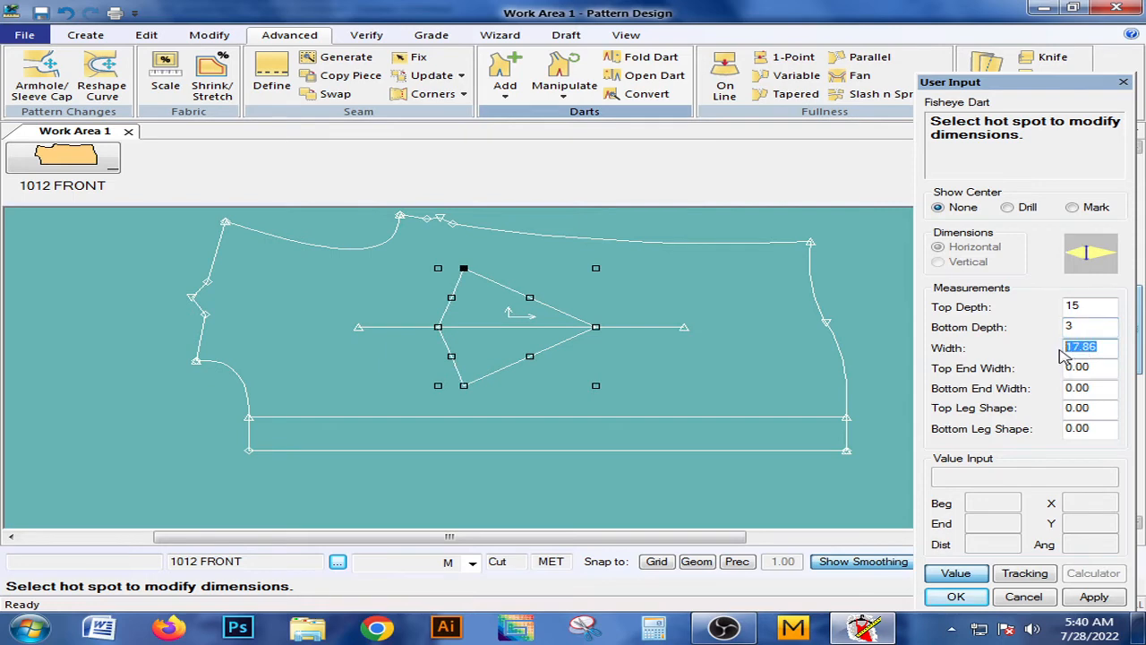
left_click(1100, 328)
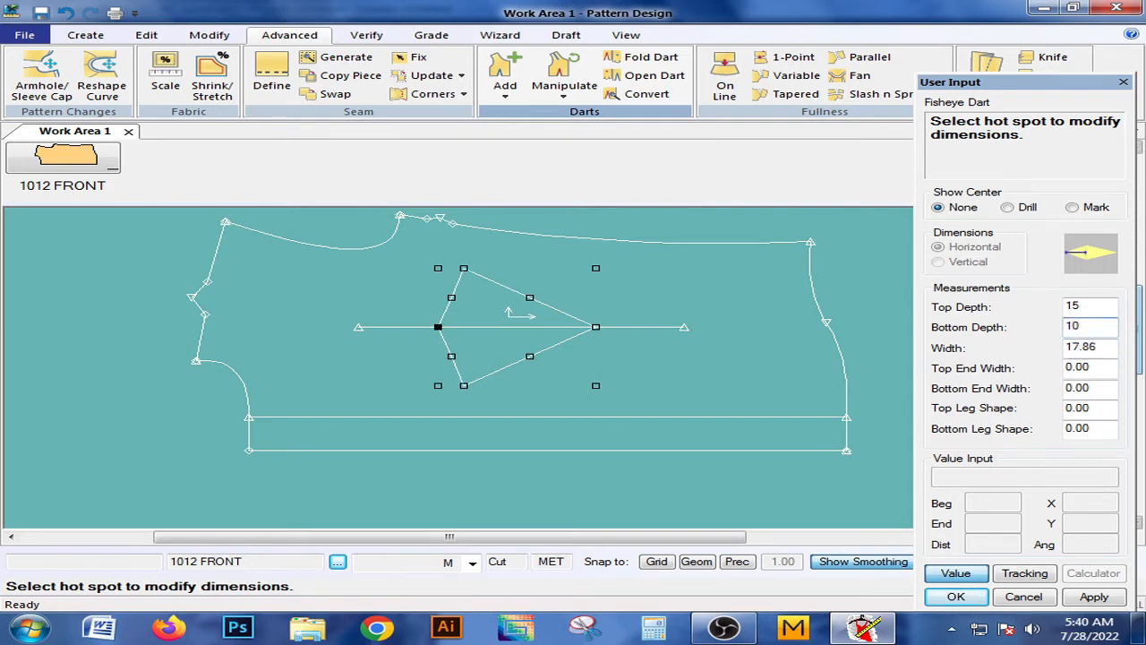
type("10")
- Set the fisheye dart's width to 5, keep the end widths at 0.00, and finish the dart
left_click(1101, 347)
left_click_drag(1103, 347, 1046, 348)
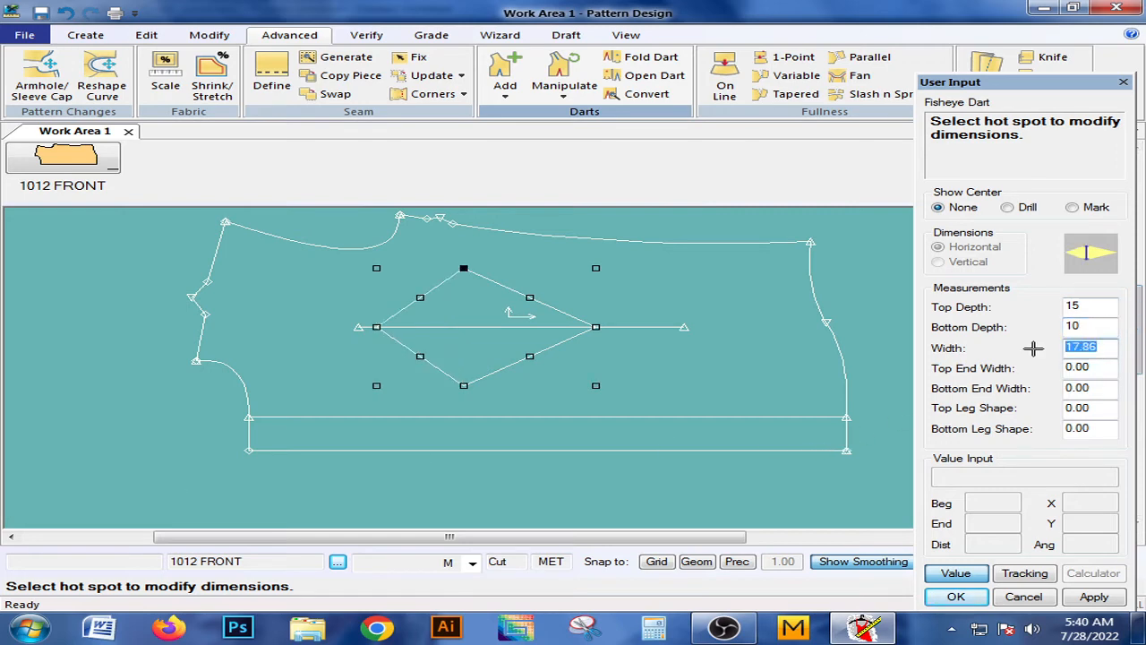
type("5")
left_click(1096, 367)
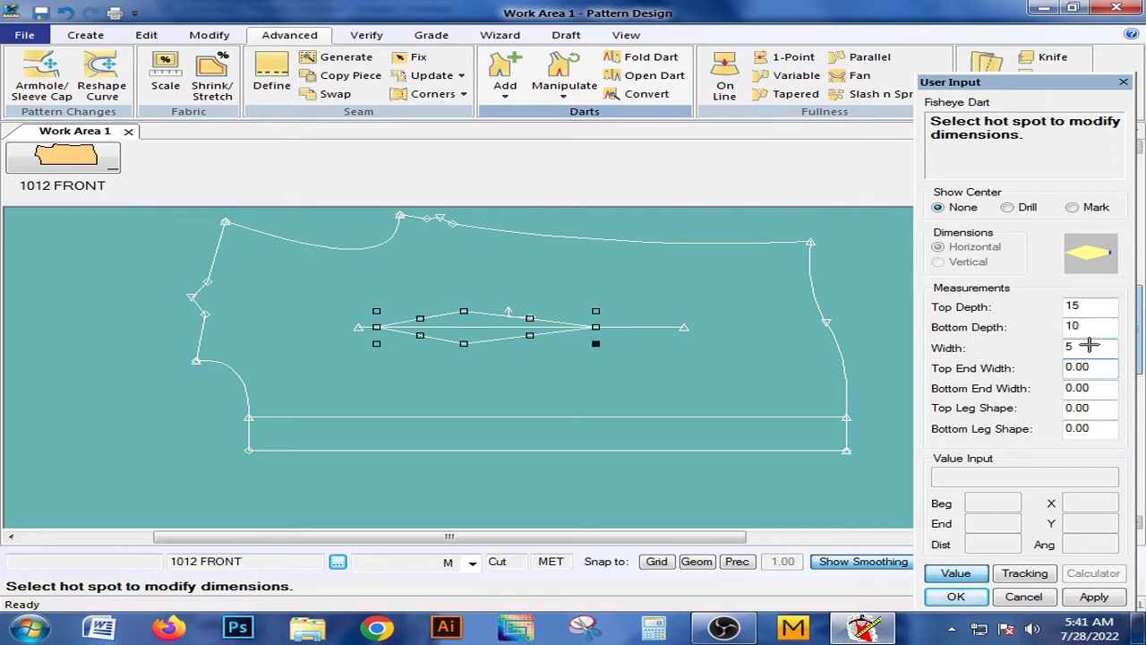
left_click(1092, 597)
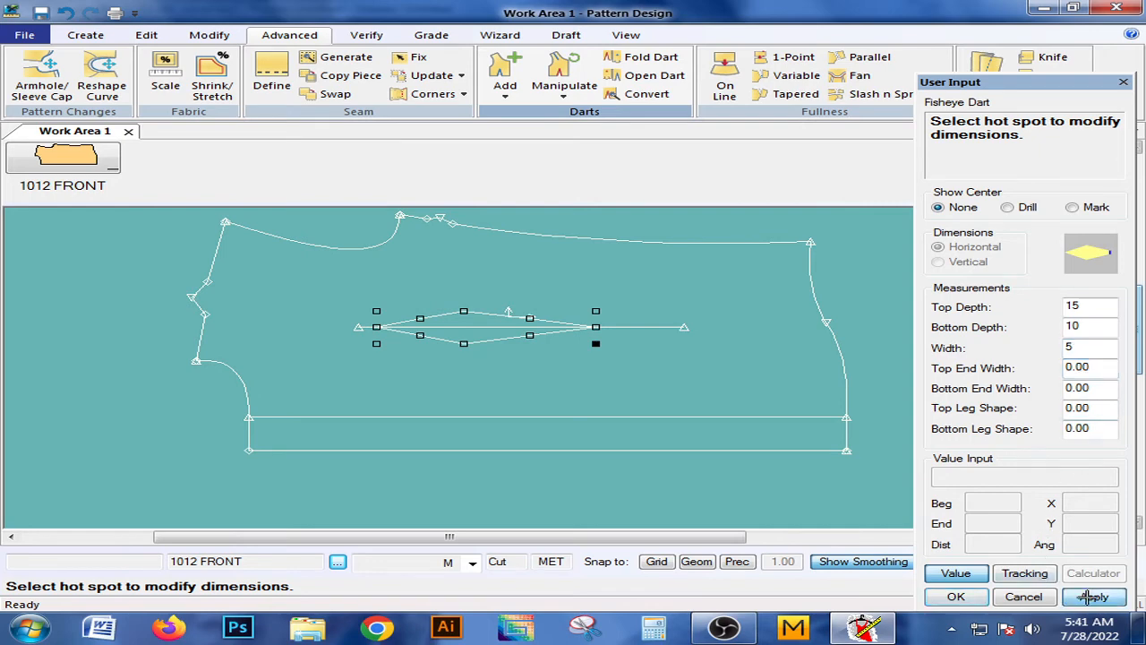
left_click(958, 596)
right_click(550, 360)
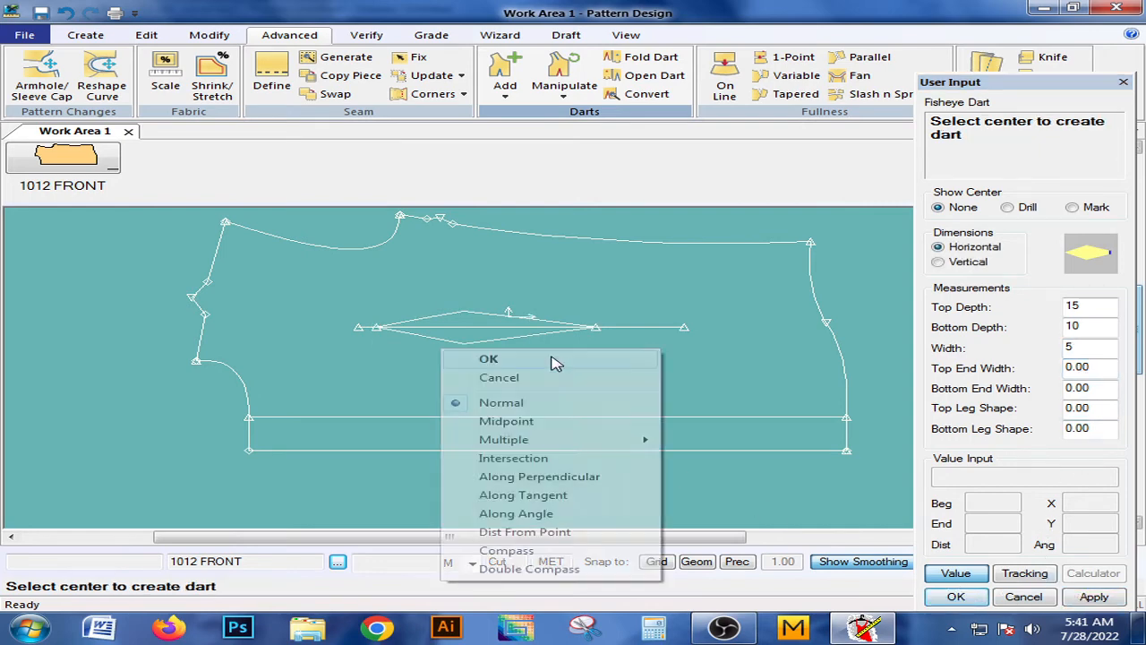
left_click(550, 361)
- Move the grain line's hem-side end point along the line to just beyond the fisheye dart's hem-side tip
scroll(415, 342, "up", 2)
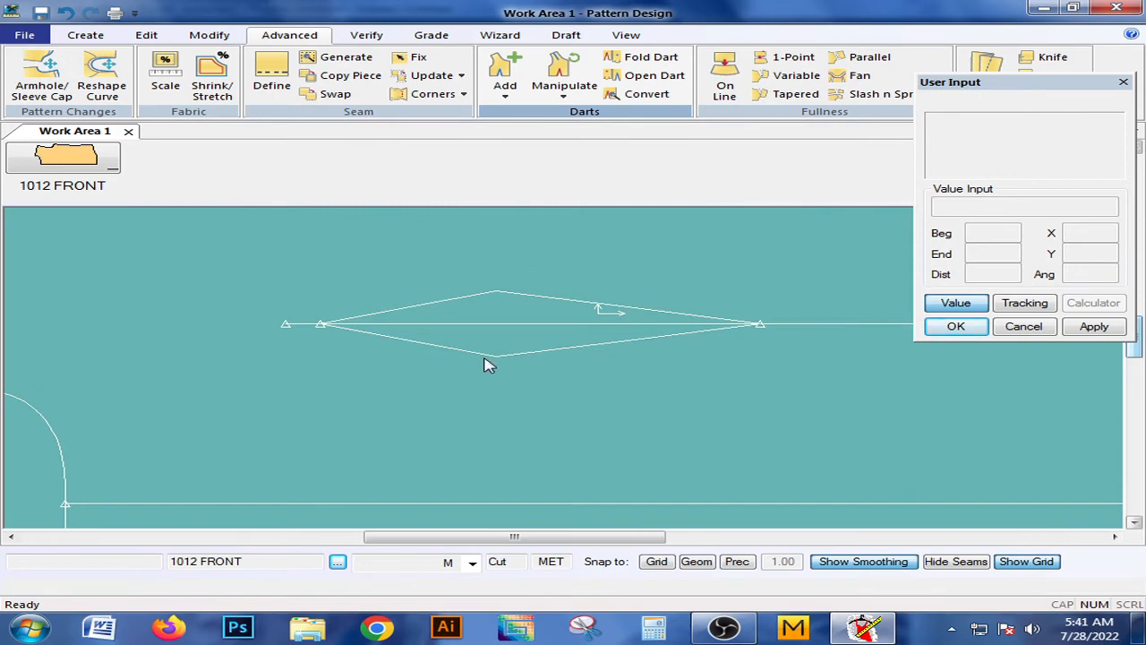
scroll(486, 361, "up", 2)
left_click(202, 35)
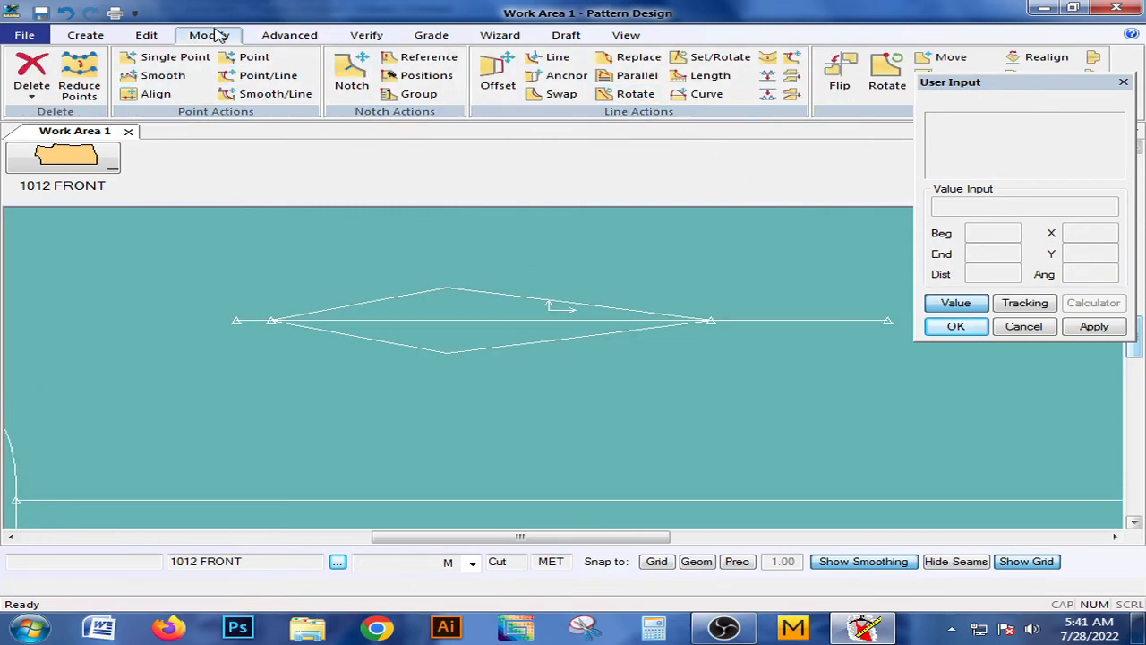
left_click(259, 76)
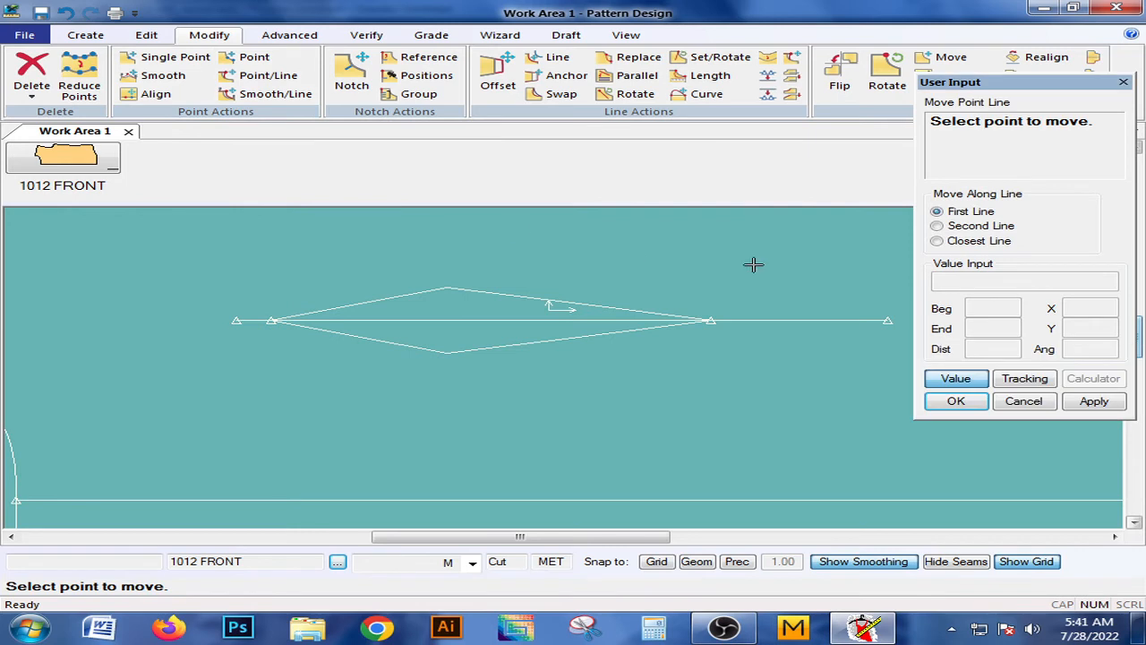
left_click(891, 315)
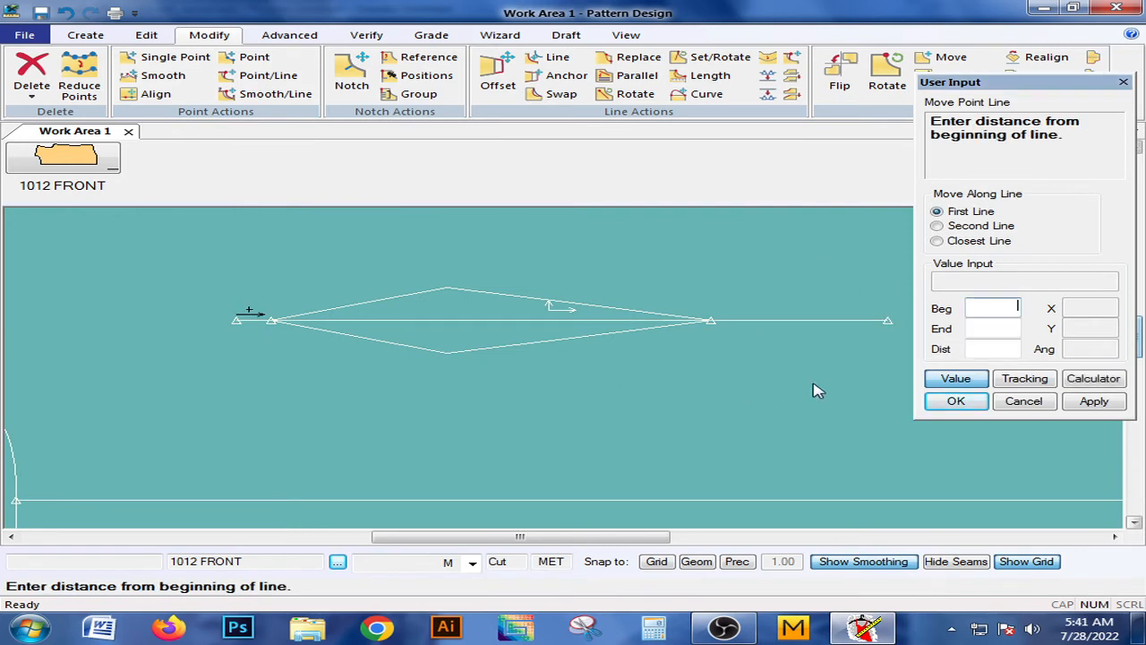
left_click(958, 380)
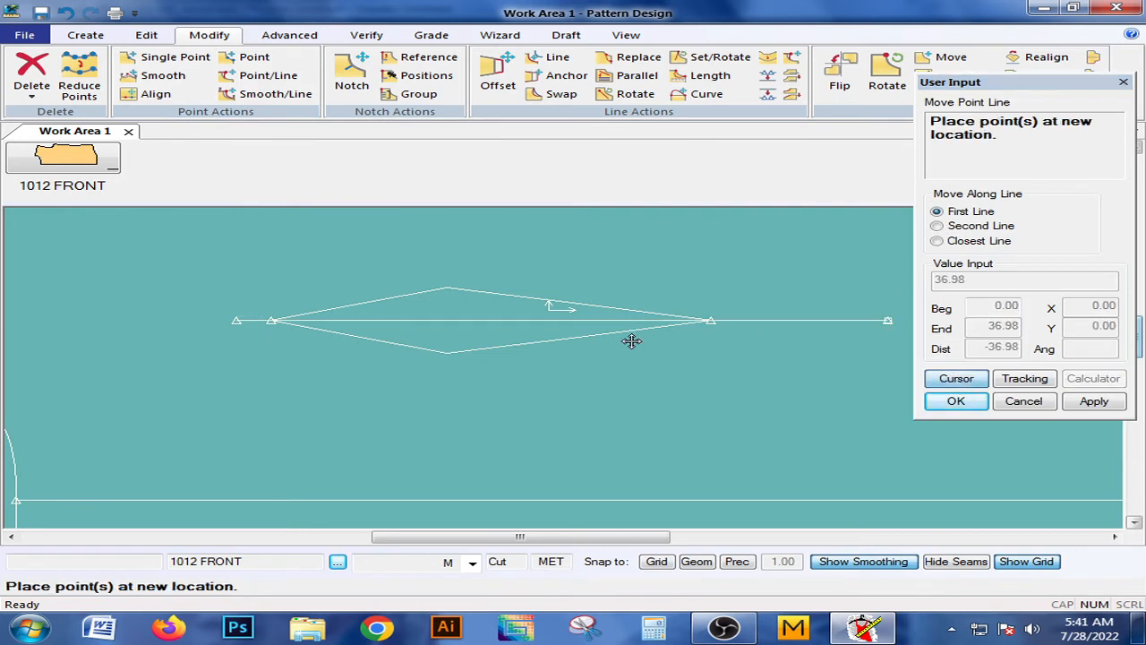
left_click(766, 320)
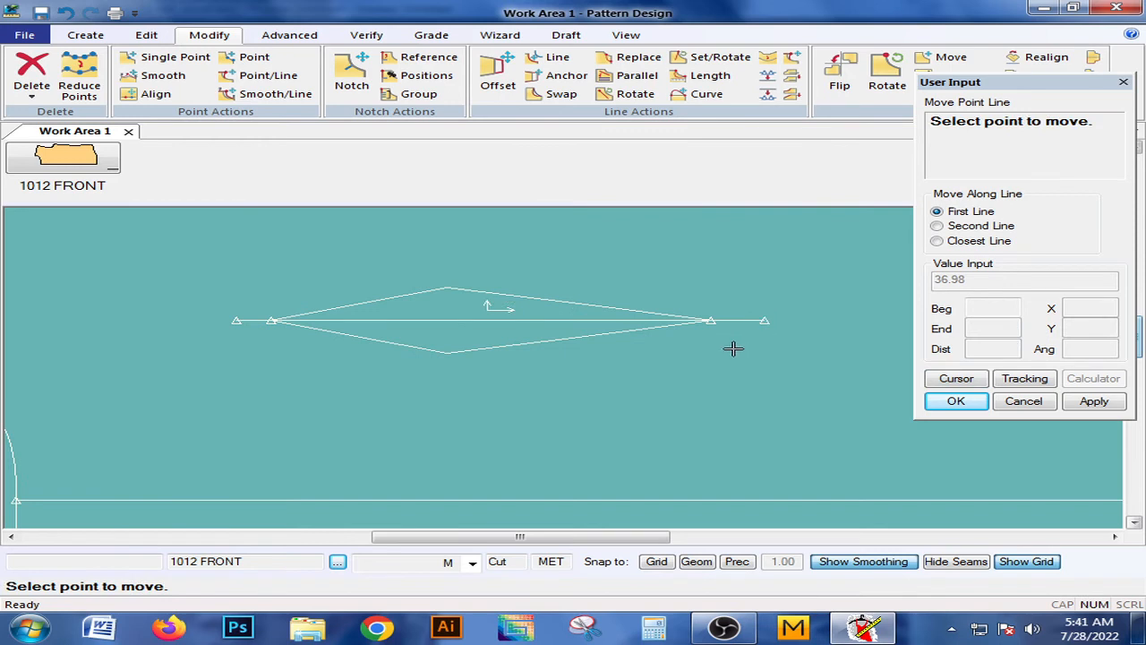
- Move the grain line's shoulder-side end point along the line to just past the fisheye dart's hem-side tip
left_click(237, 320)
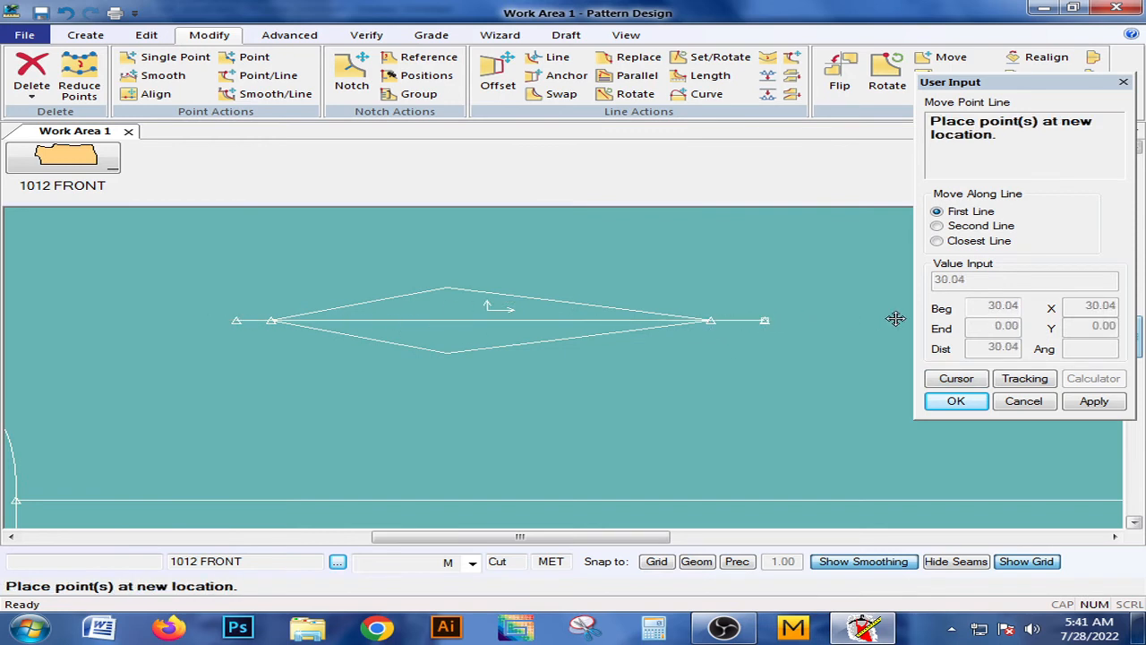
left_click(736, 320)
right_click(673, 349)
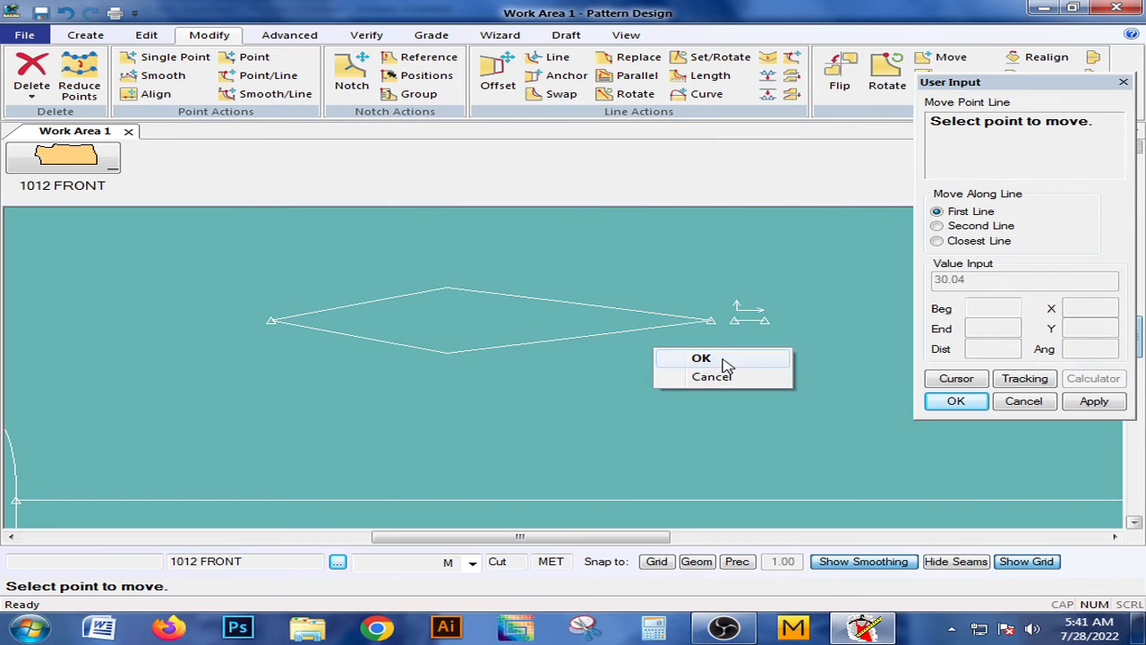
left_click(694, 360)
middle_click_drag(592, 384, 515, 385)
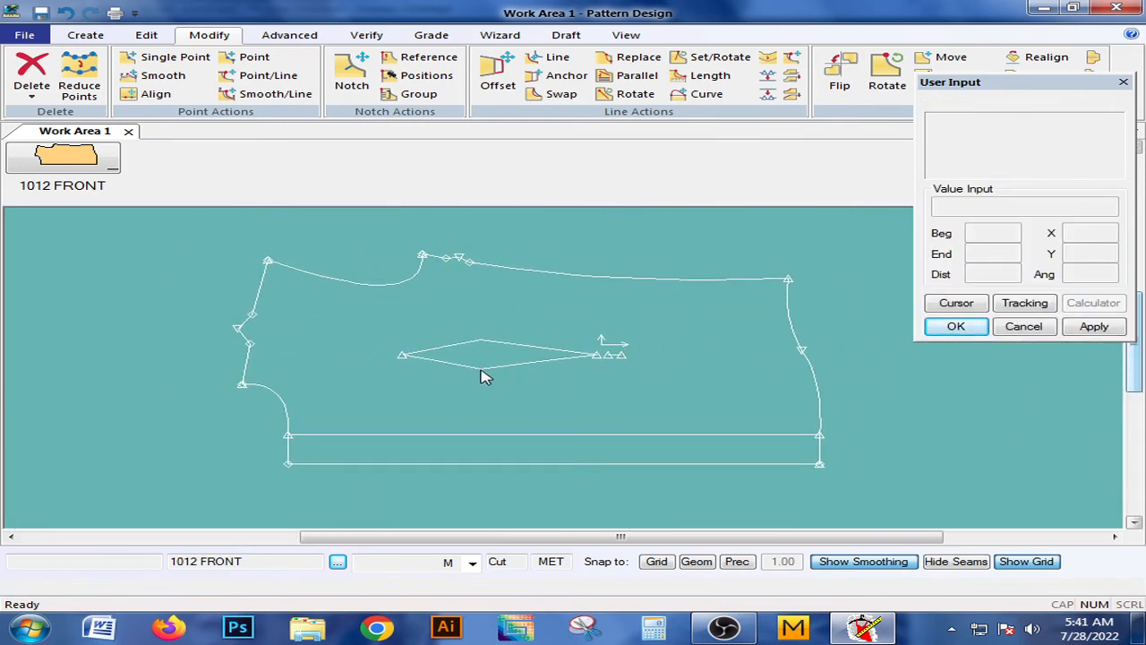
scroll(503, 330, "up", 2)
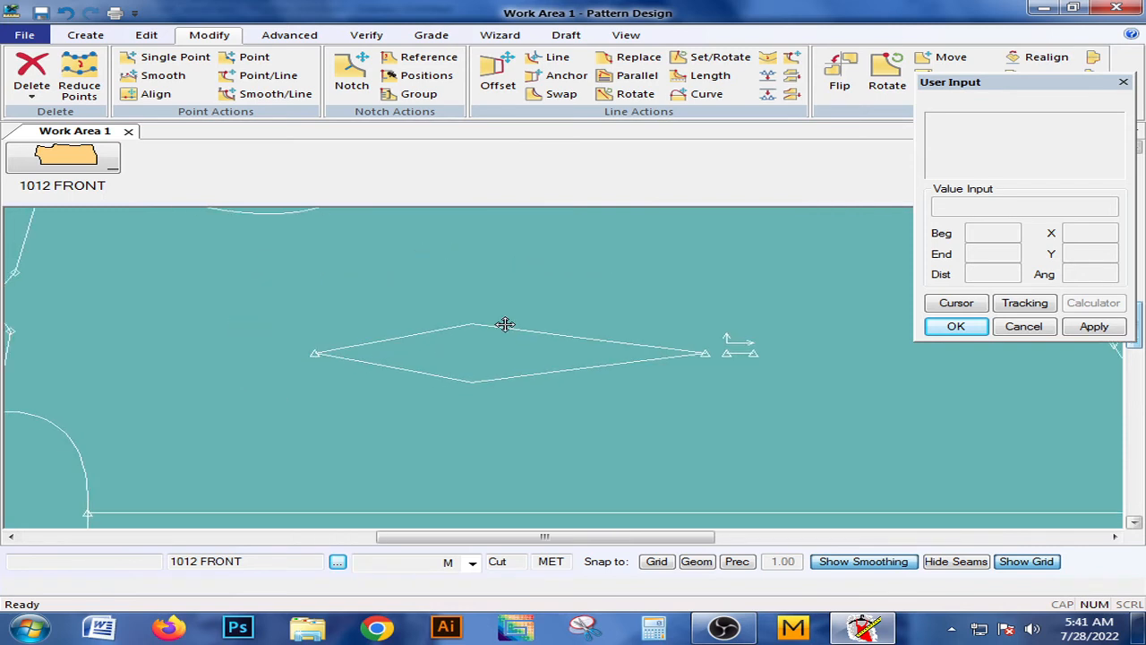
scroll(505, 325, "down", 2)
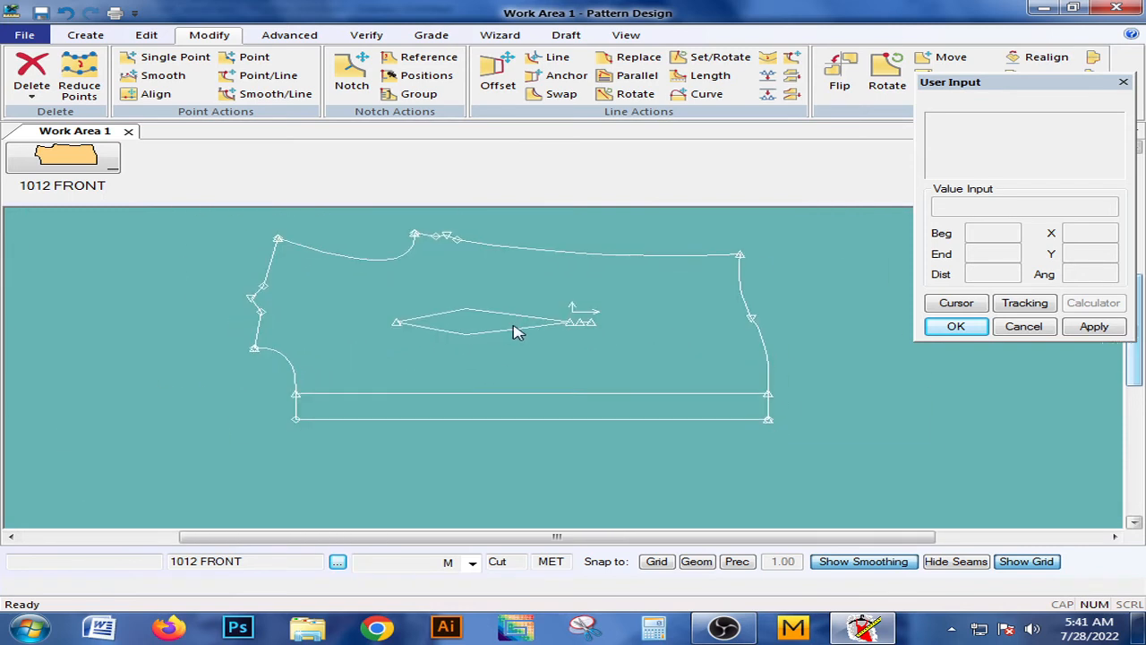
middle_click_drag(513, 332, 507, 251)
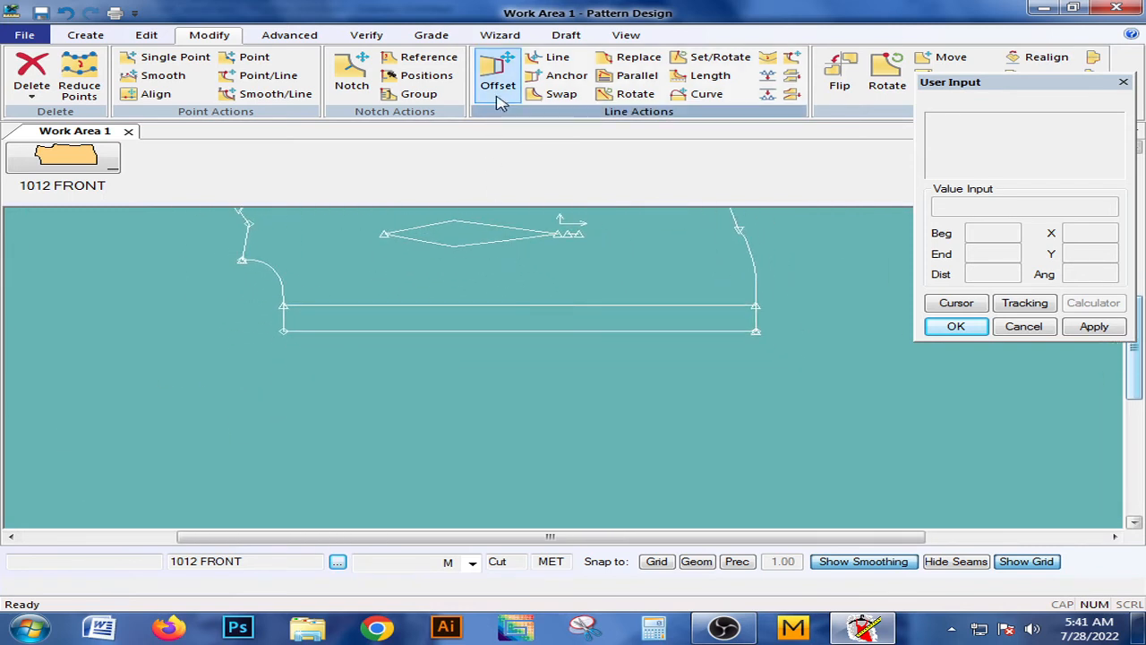
- Try to place a fisheye dart outside the piece, just beyond its straight front edge
left_click(303, 35)
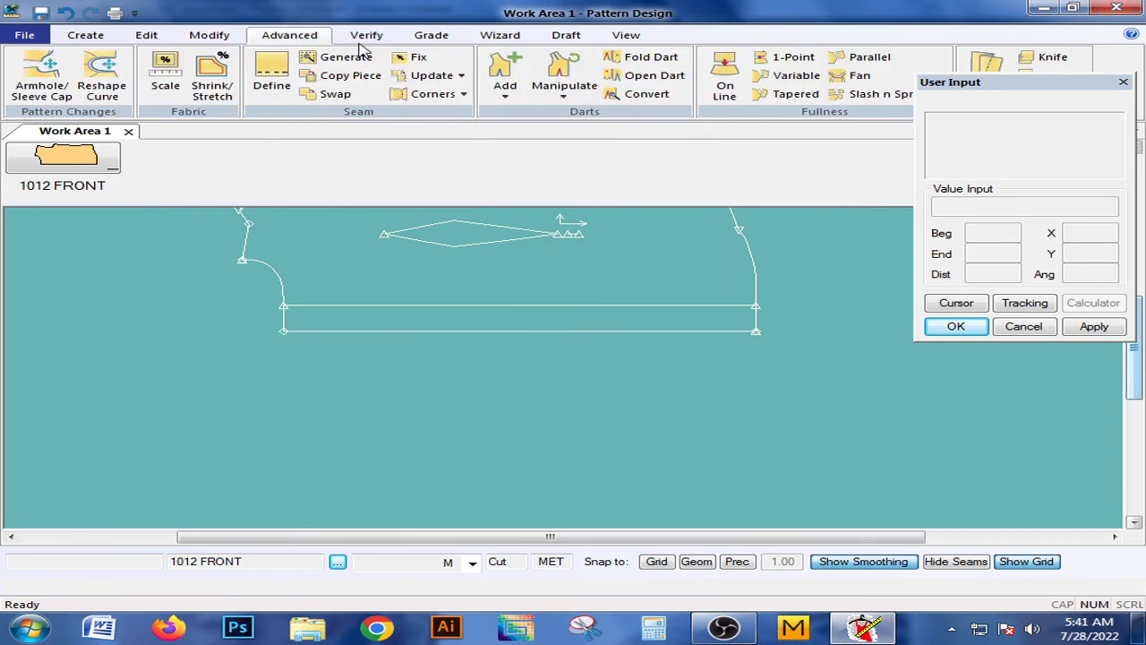
middle_click_drag(509, 291, 516, 330)
left_click(504, 94)
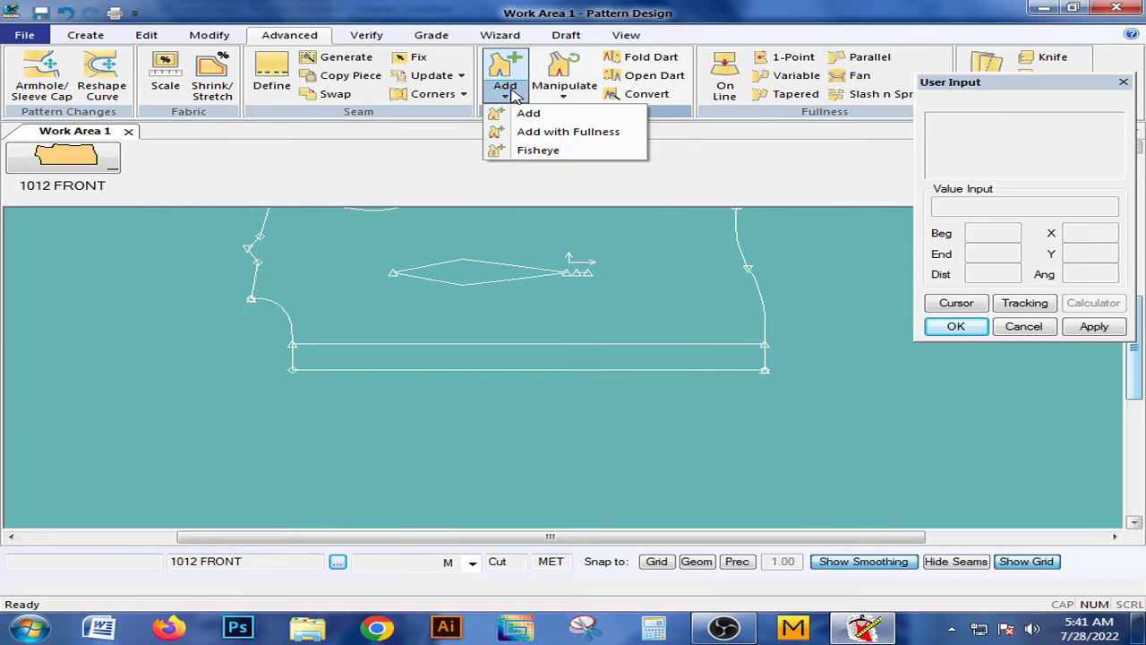
left_click(533, 150)
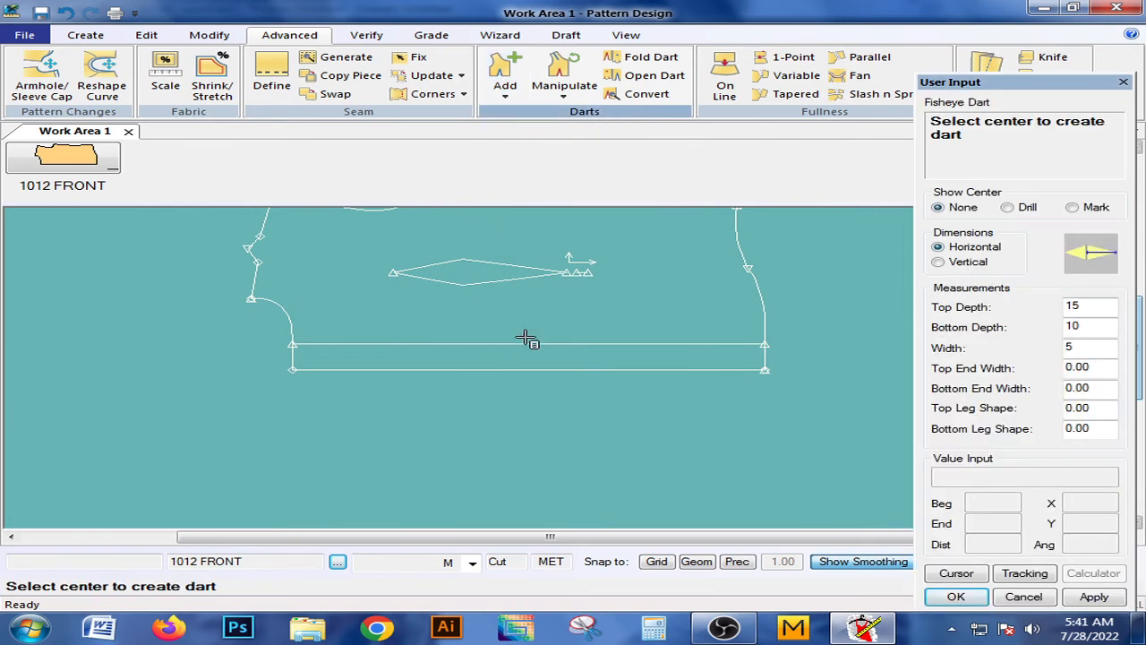
left_click(484, 396)
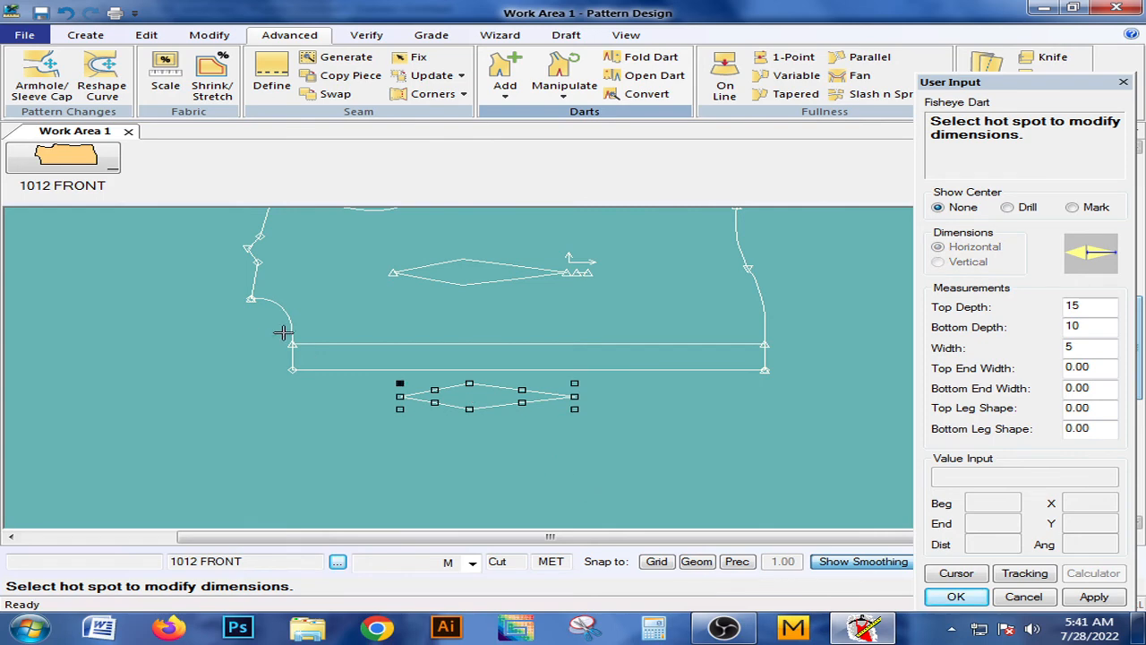
right_click(481, 386)
left_click(475, 404)
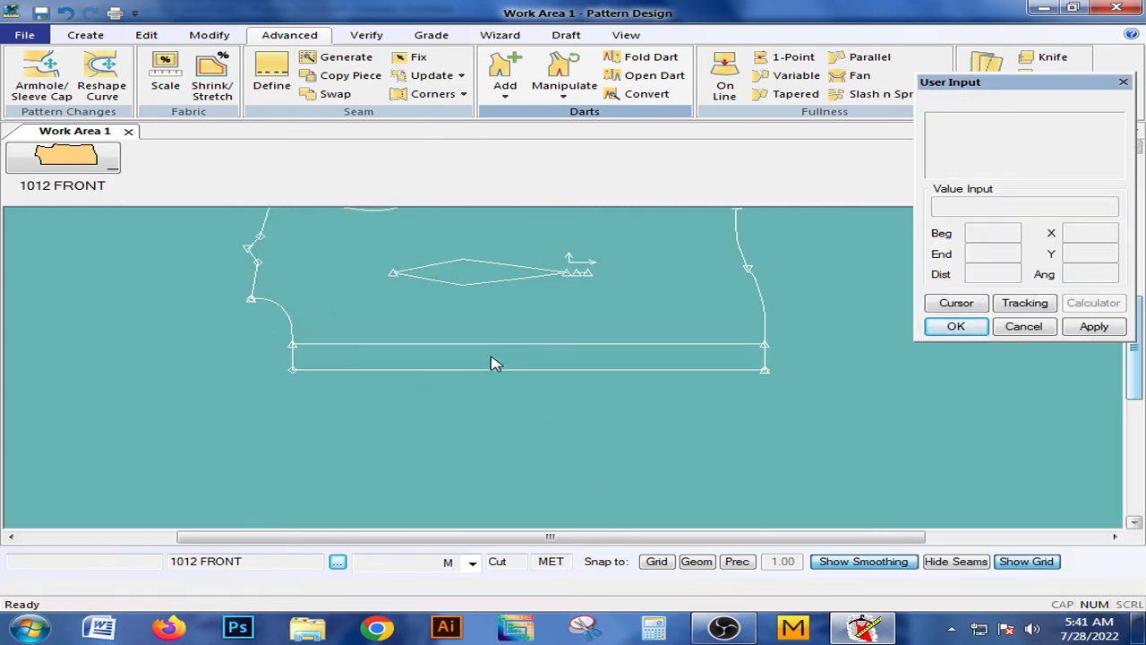
middle_click_drag(491, 344, 469, 391)
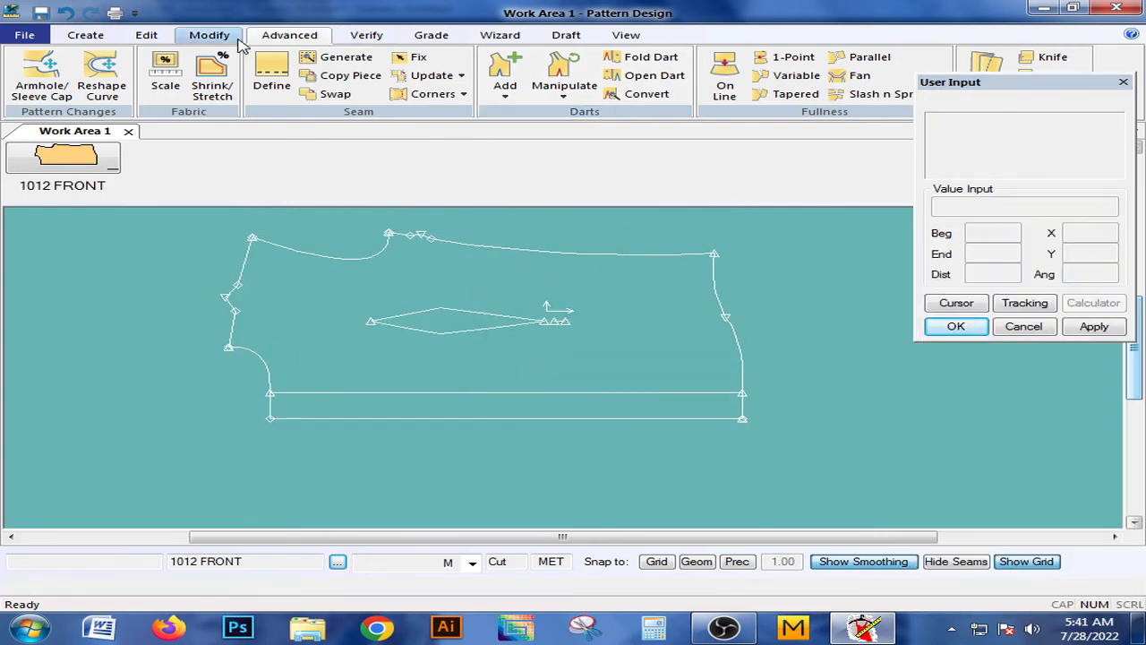
- Delete both leg lines of the fisheye dart in the middle of the front piece
left_click(211, 34)
left_click(31, 90)
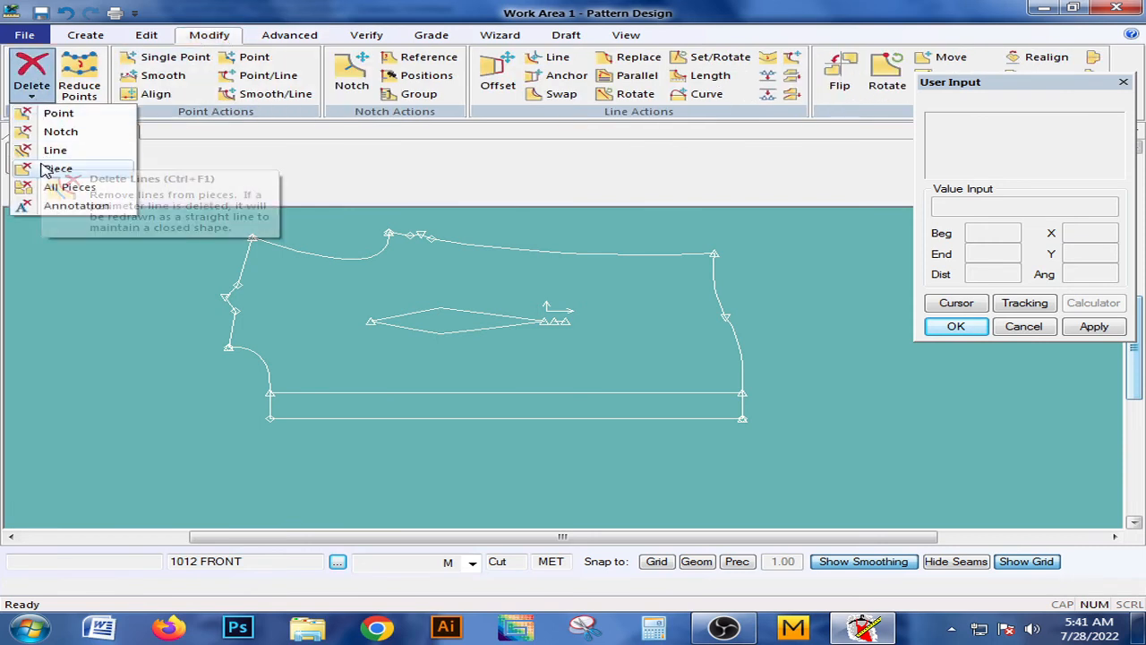
left_click(54, 150)
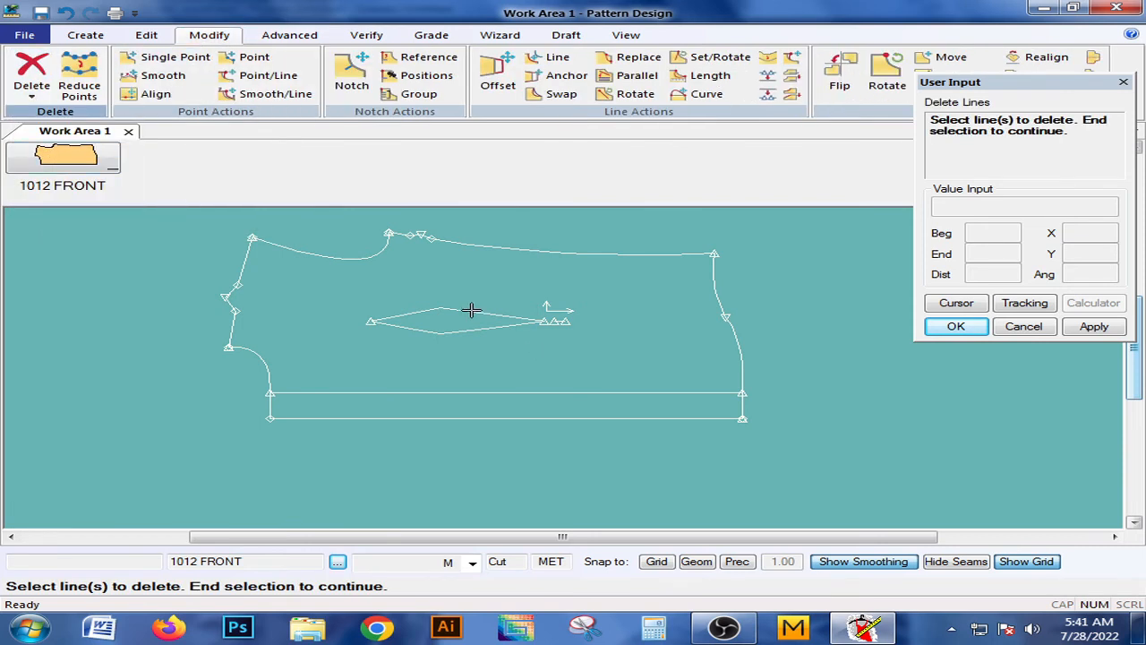
left_click(472, 311)
right_click(461, 328)
left_click(461, 330)
left_click(460, 331)
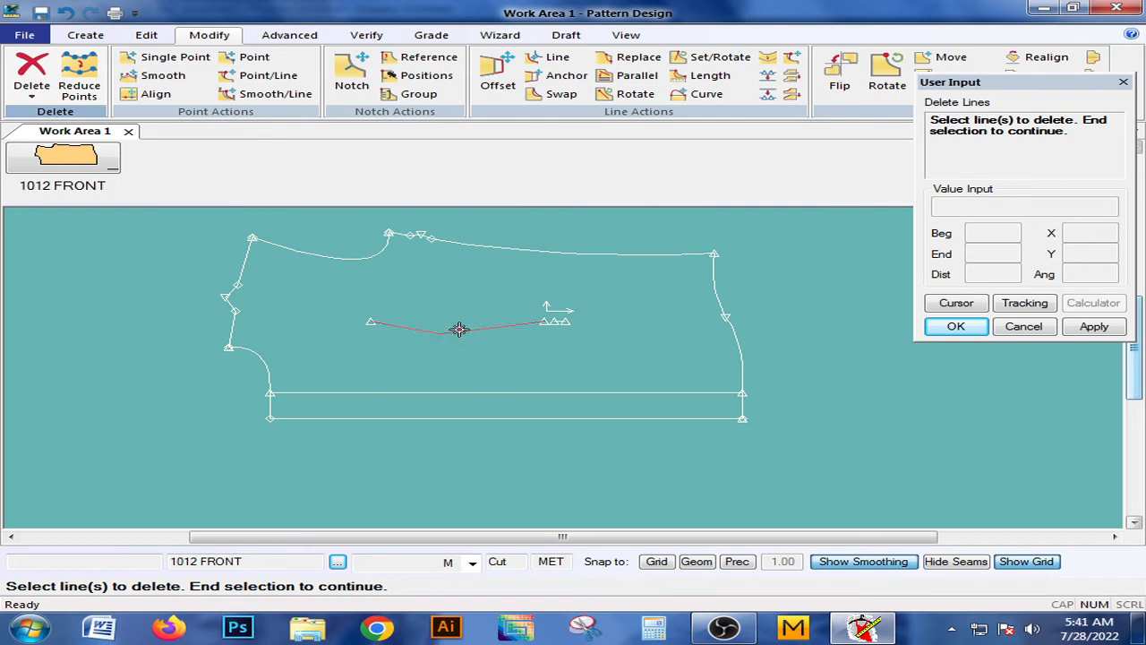
right_click(460, 330)
left_click(460, 331)
right_click(424, 323)
left_click(428, 321)
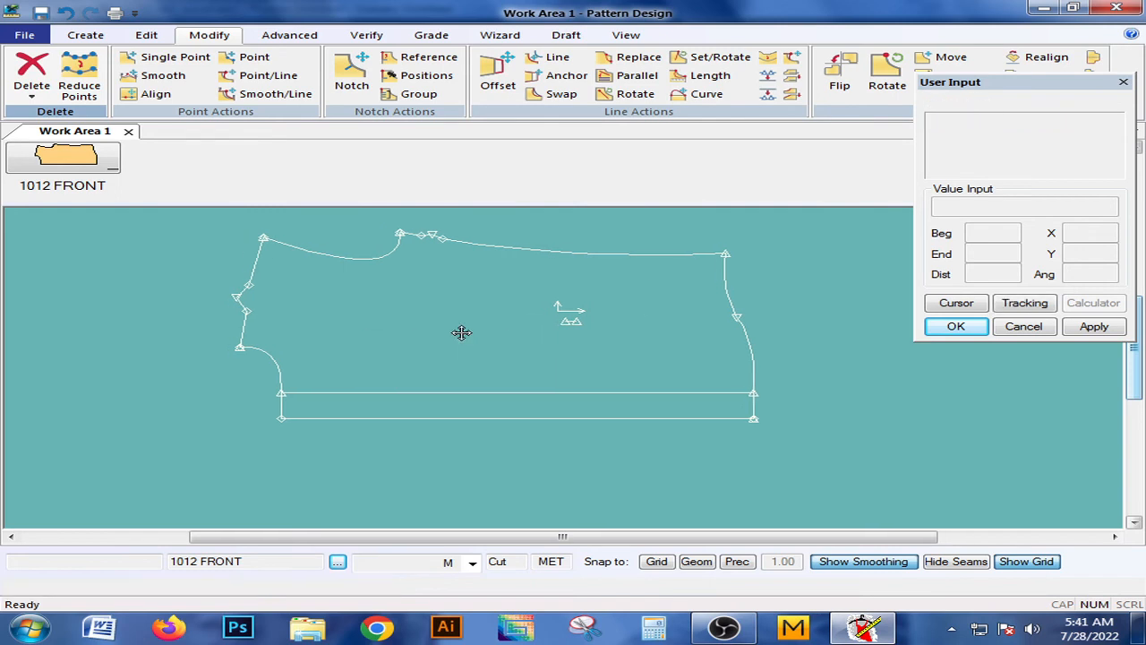
- Place a new fisheye dart inside the front piece, centred a short distance in from the shoulder dart
left_click(288, 35)
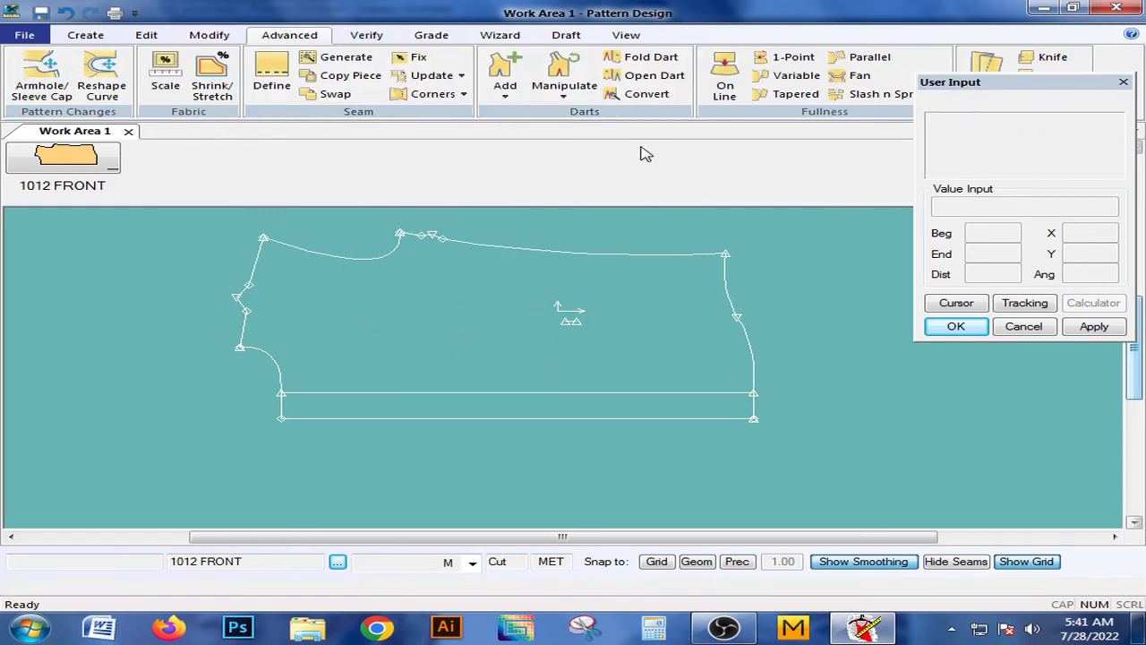
left_click(505, 94)
left_click(528, 151)
left_click(338, 311)
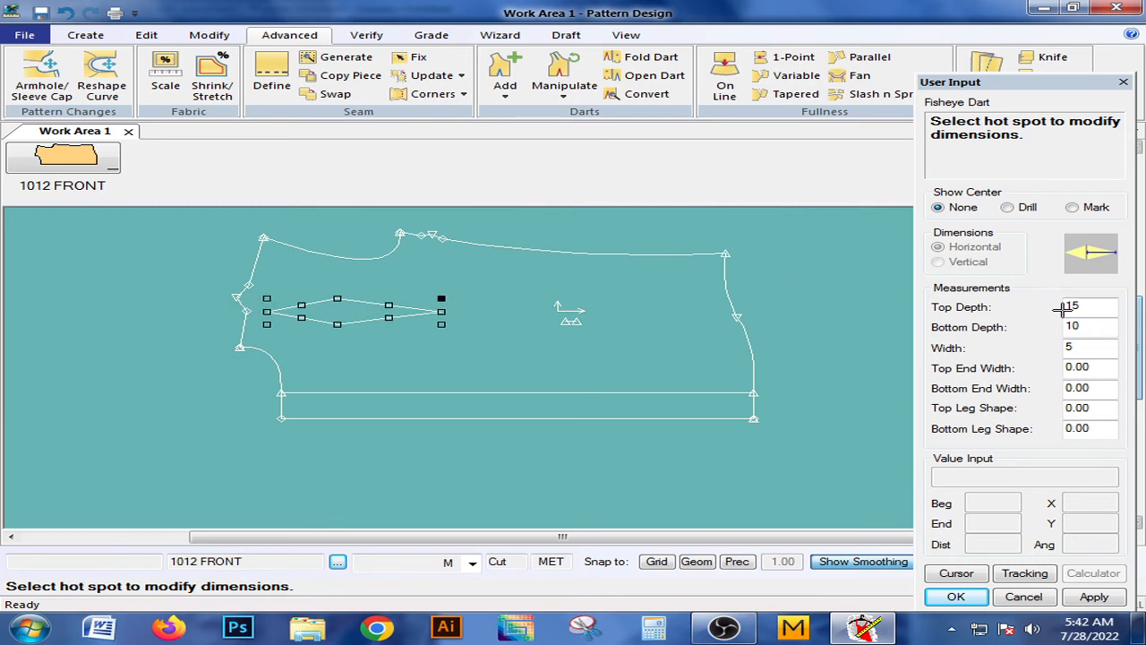
- Set the fisheye dart's top depth to 20 and its bottom depth to 15
double_click(1094, 306)
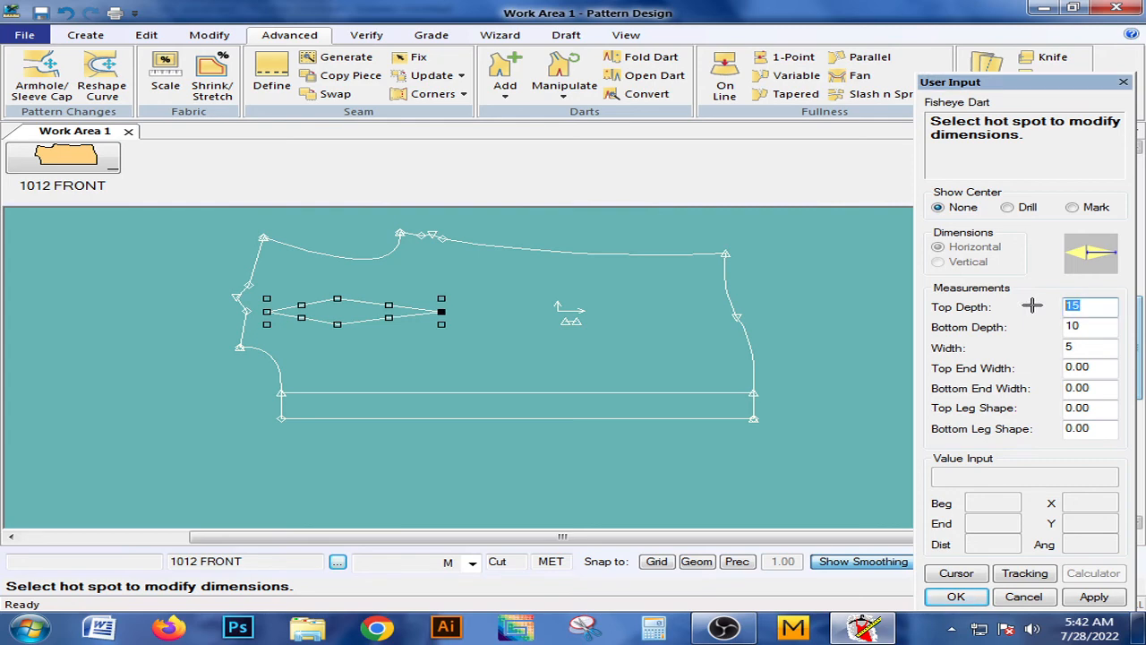
left_click(1099, 329)
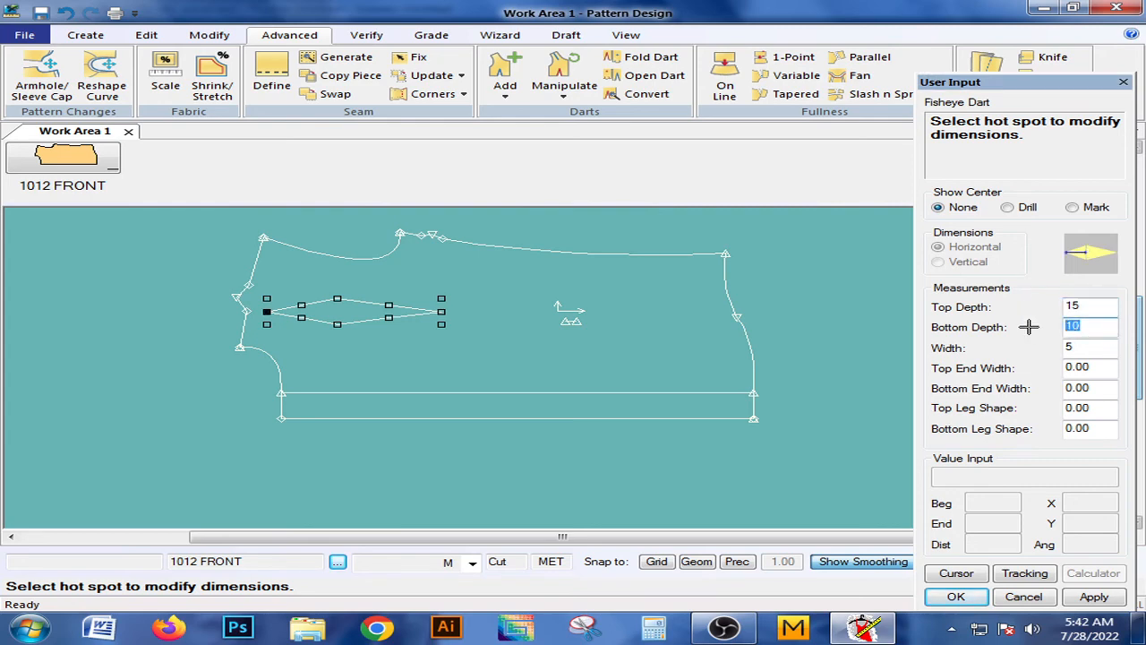
left_click(1100, 306)
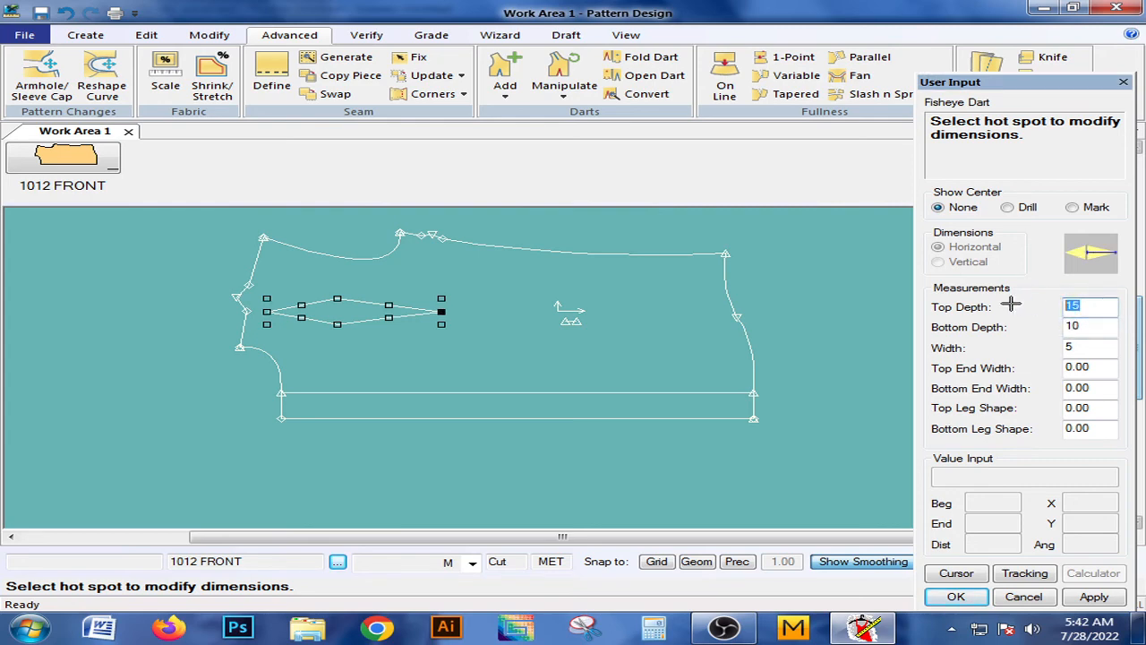
type("20")
key("Tab")
type("15")
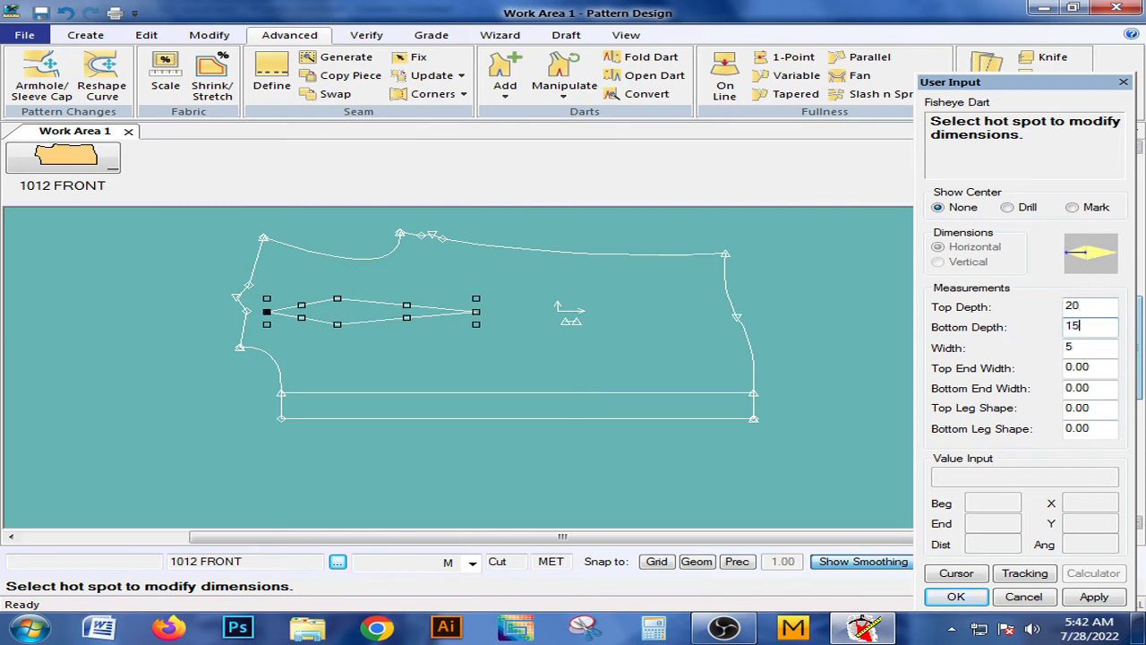
- Set the fisheye dart's width to 6, apply it, and finish the dart
left_click(1086, 349)
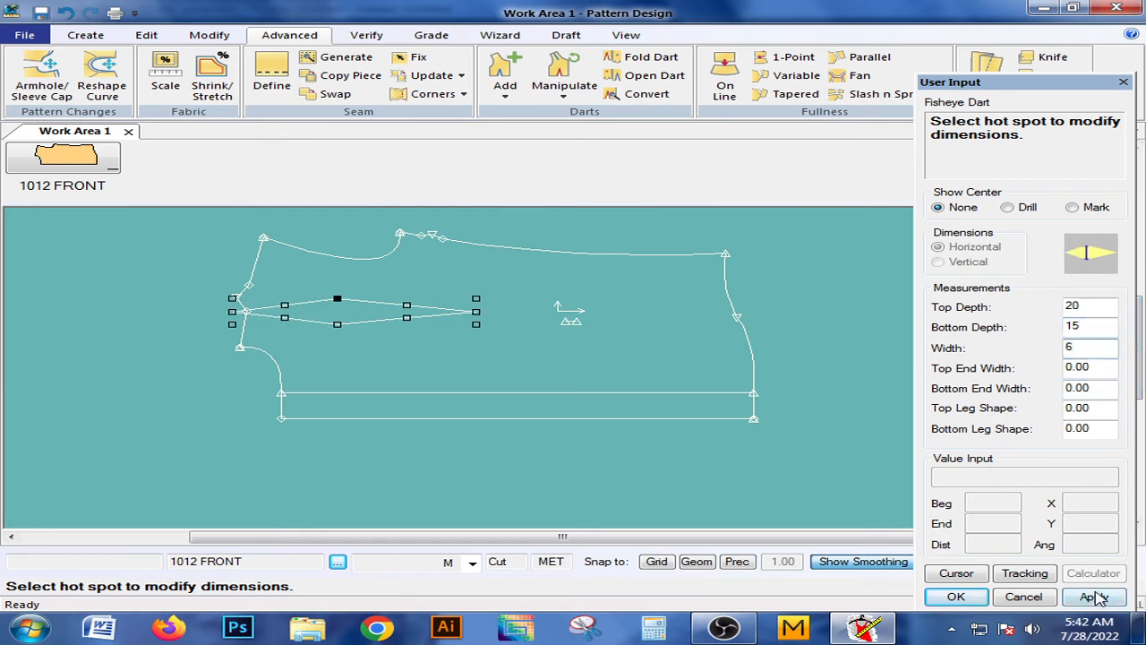
left_click(1098, 597)
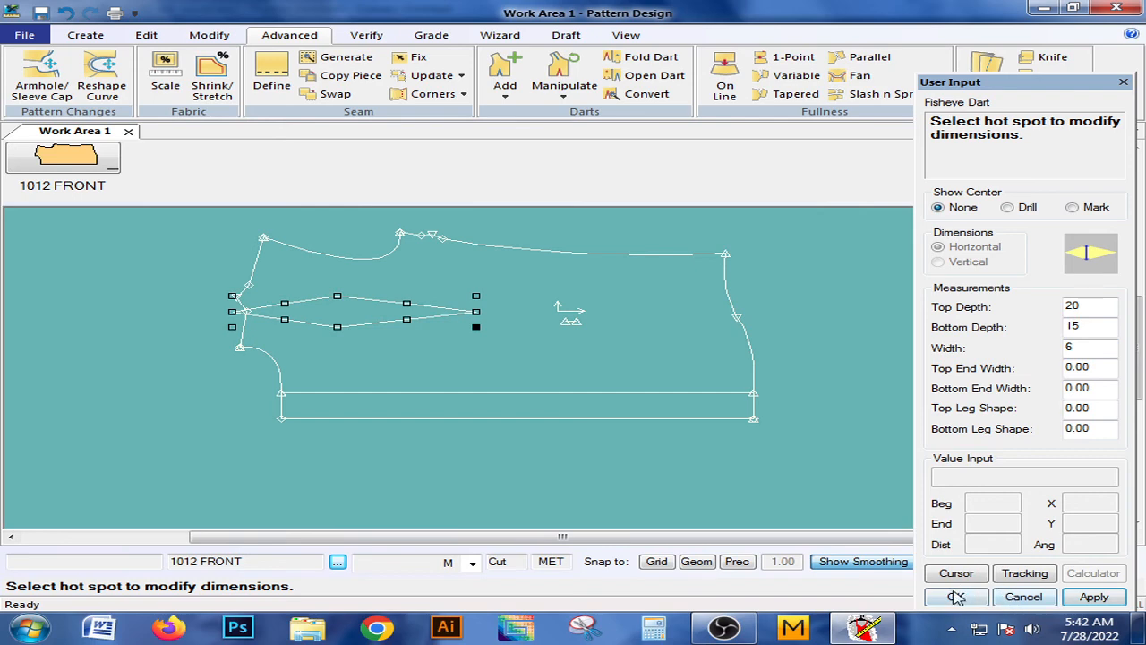
left_click(956, 597)
right_click(314, 304)
left_click(310, 302)
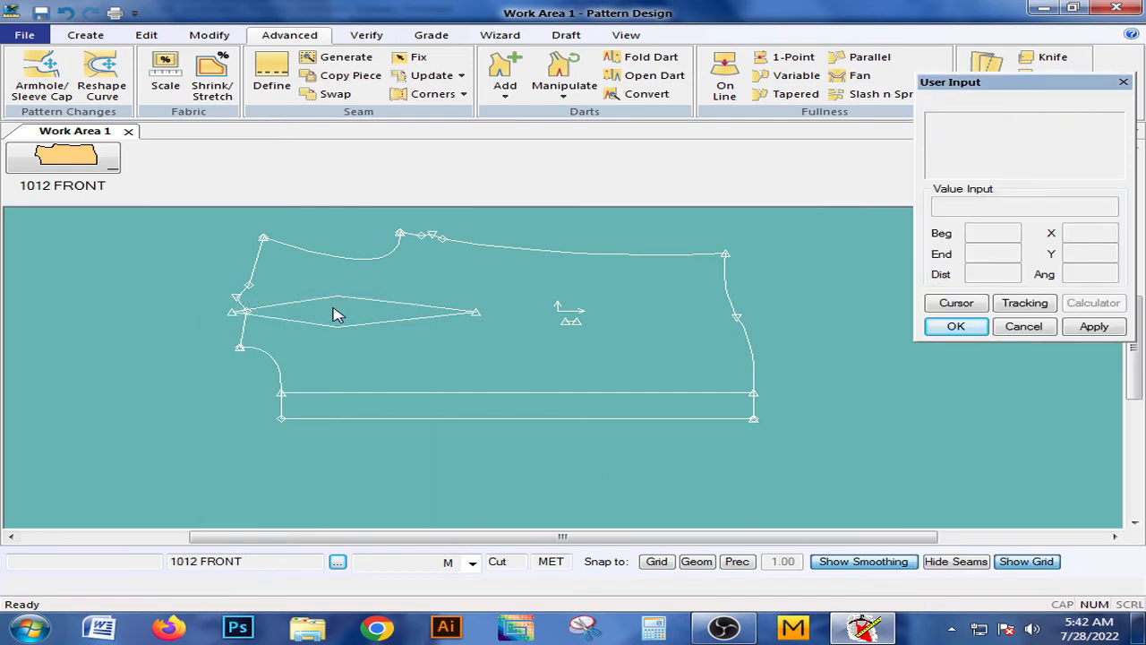
scroll(333, 311, "up", 3)
scroll(332, 311, "down", 3)
scroll(329, 308, "up", 1)
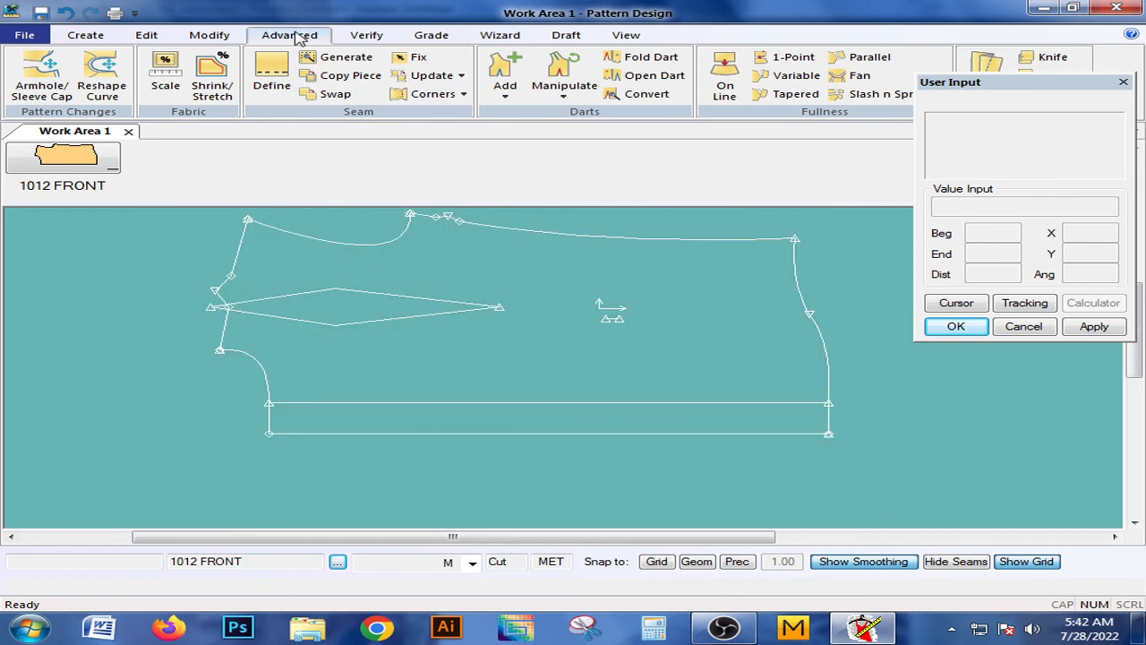
- Delete both leg lines of the fisheye dart that crosses the shoulder edge
left_click(209, 35)
left_click(31, 85)
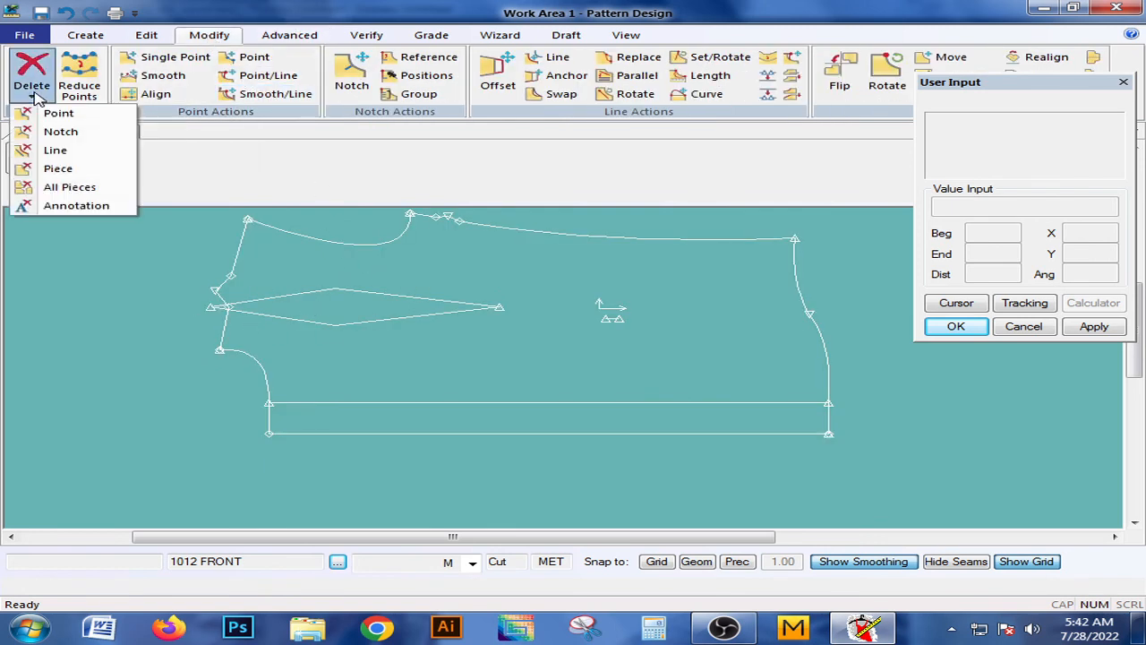
left_click(59, 149)
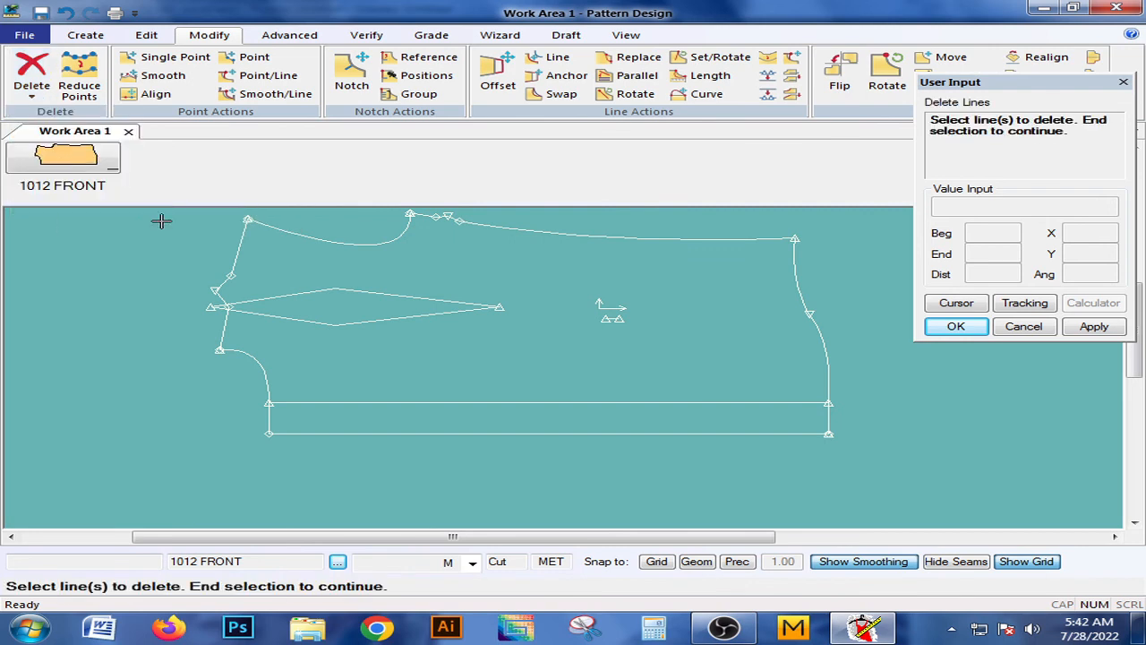
left_click(336, 323)
right_click(340, 307)
left_click(339, 306)
right_click(339, 306)
left_click(339, 306)
left_click_drag(502, 340, 468, 338)
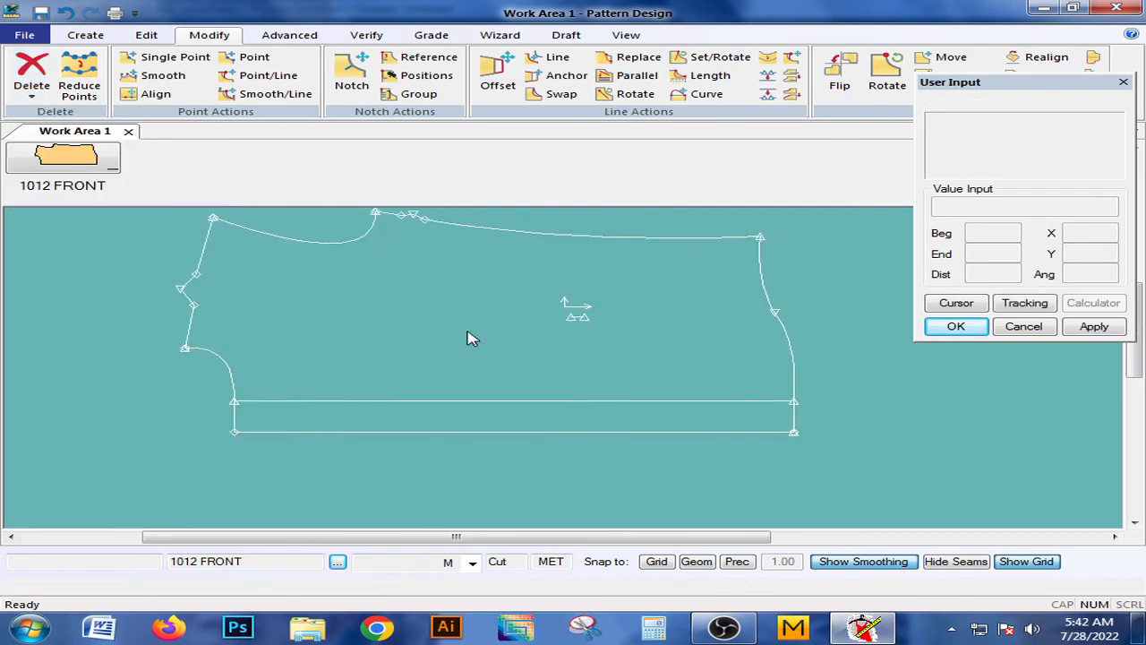
- Add a fisheye dart in the middle of the piece beside the grain line, keeping top depth 20, bottom depth 15 and width 6
left_click(304, 38)
left_click(504, 90)
left_click(519, 149)
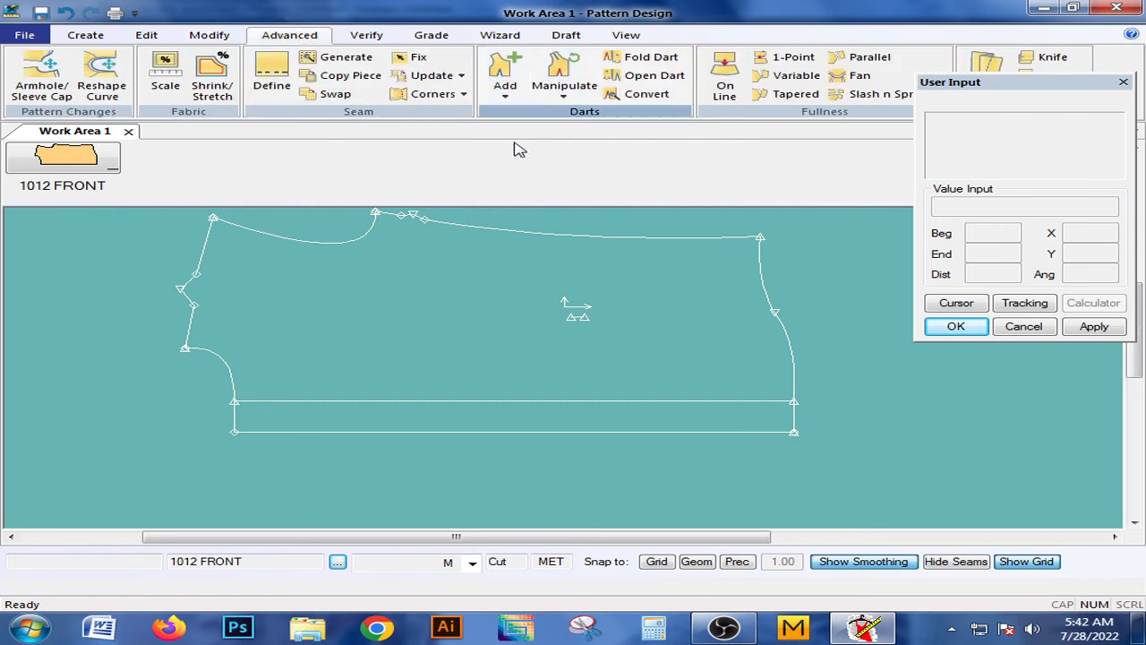
left_click(524, 309)
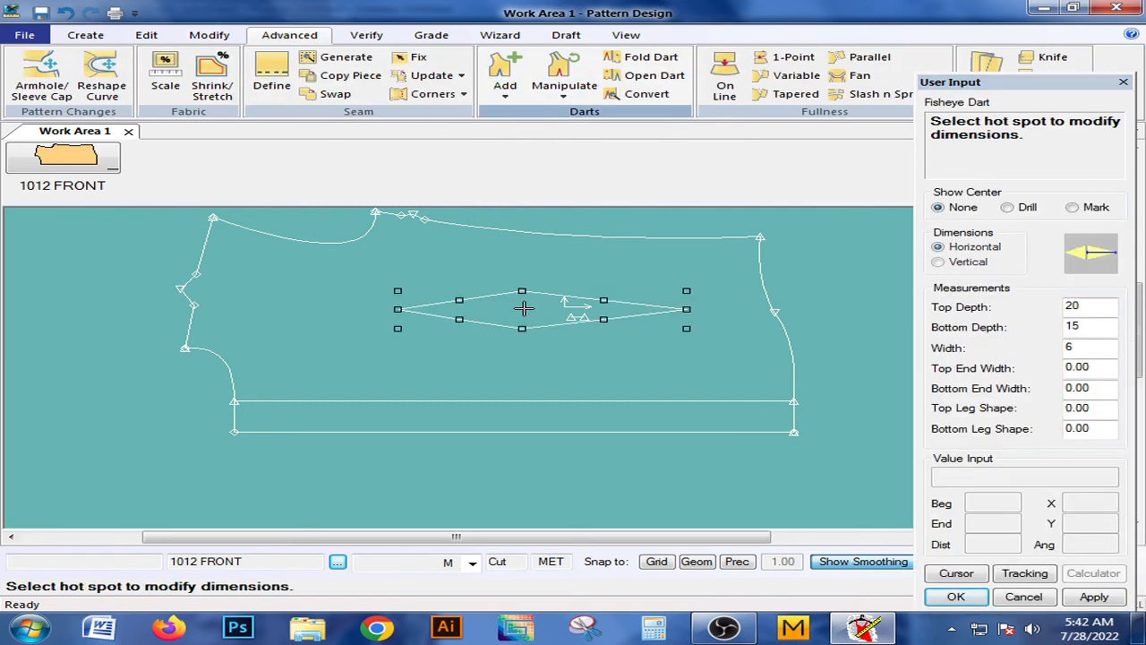
right_click(503, 356)
left_click(512, 354)
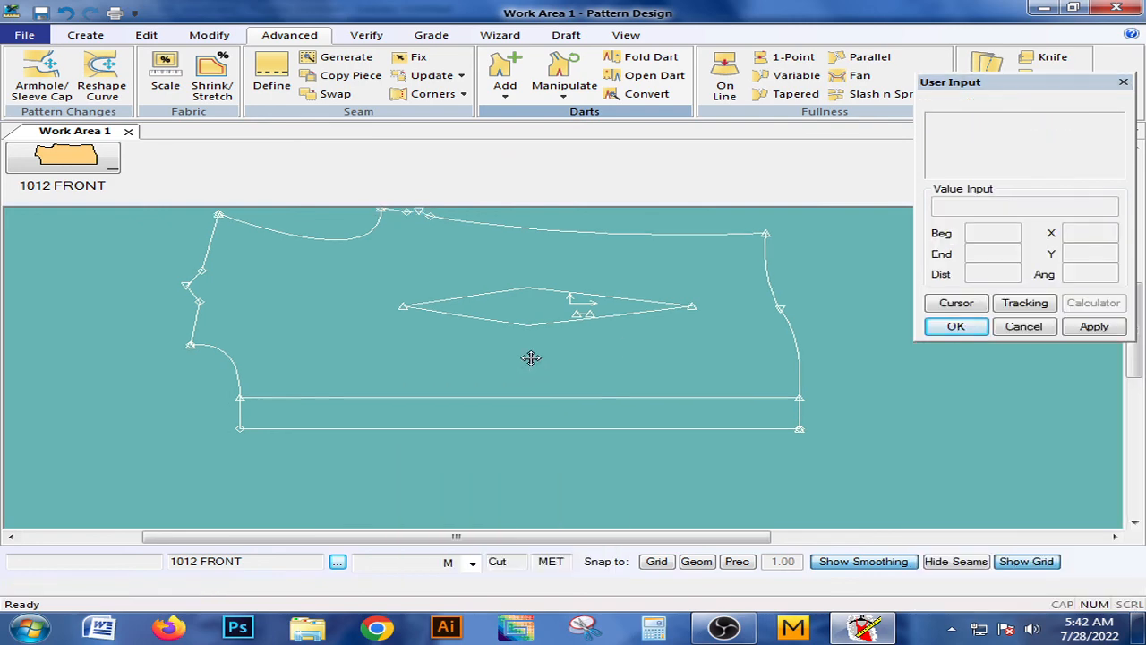
left_click_drag(530, 359, 578, 359)
left_click_drag(515, 379, 510, 396)
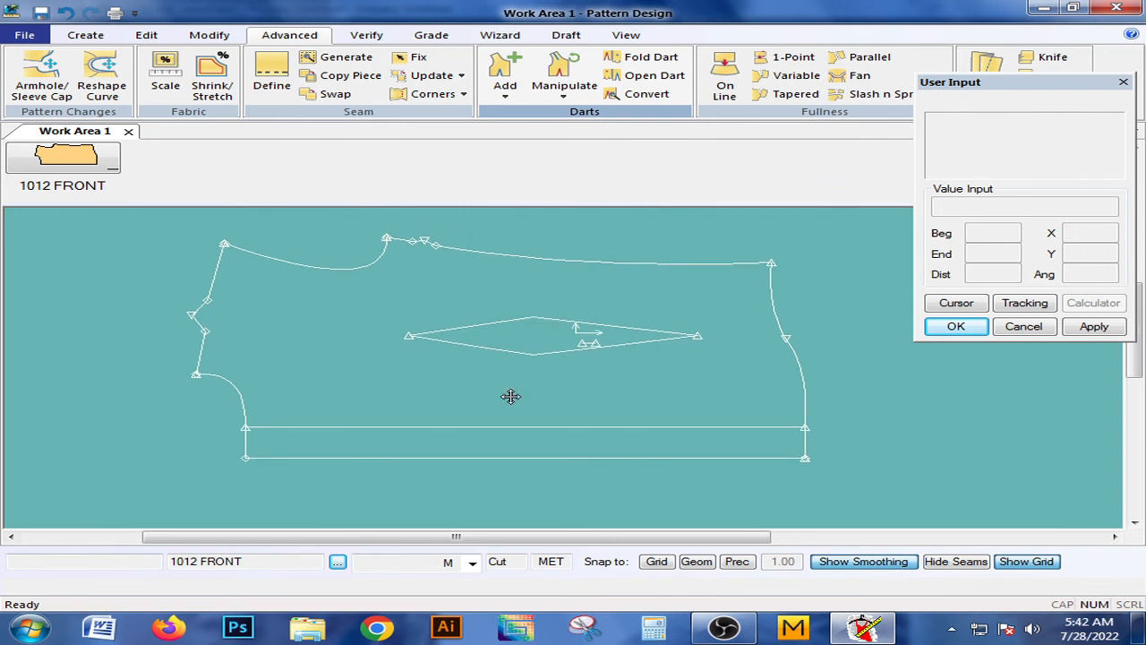
mouse_move(511, 397)
left_mouse_down()
mouse_move(503, 386)
mouse_move(573, 389)
left_mouse_up()
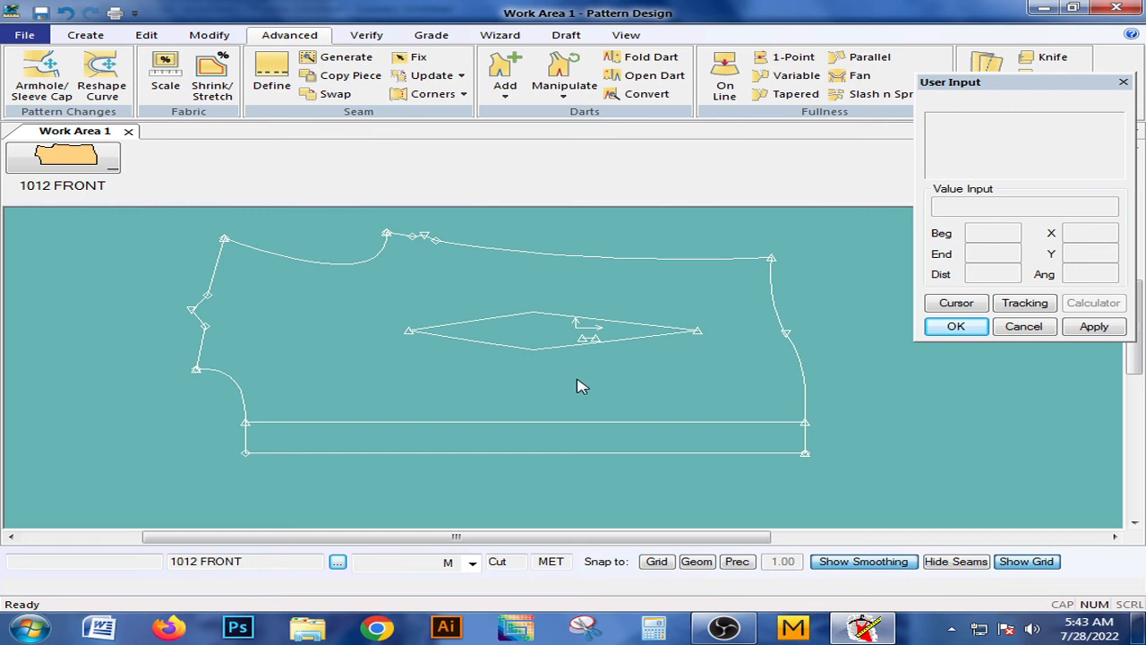
left_click(587, 356)
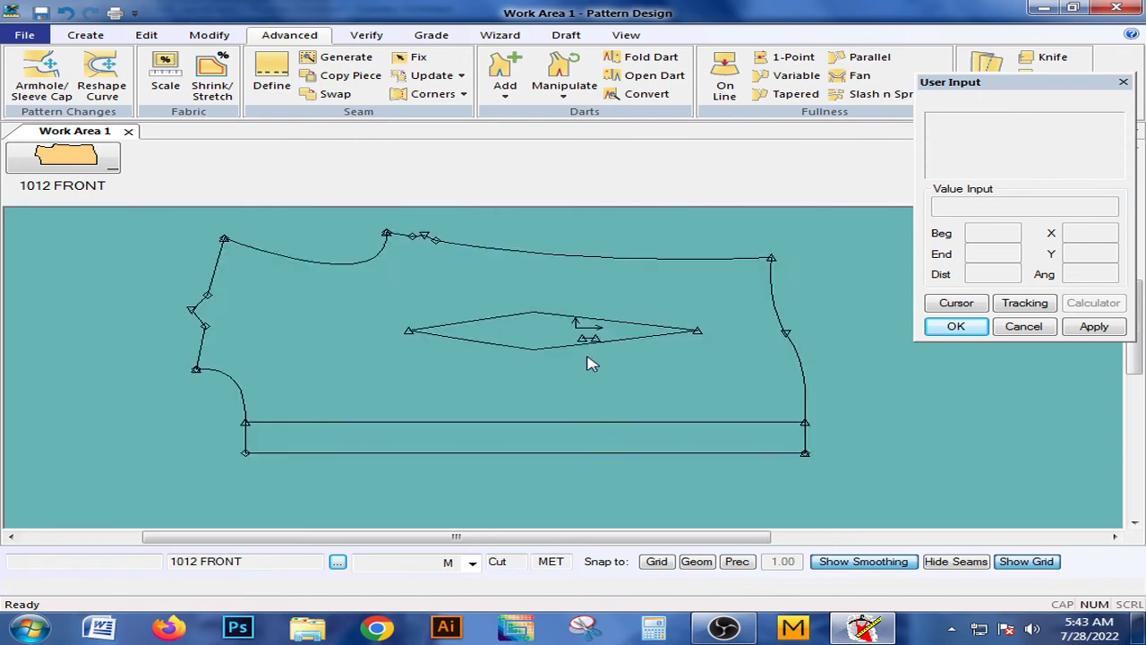
left_click(592, 360)
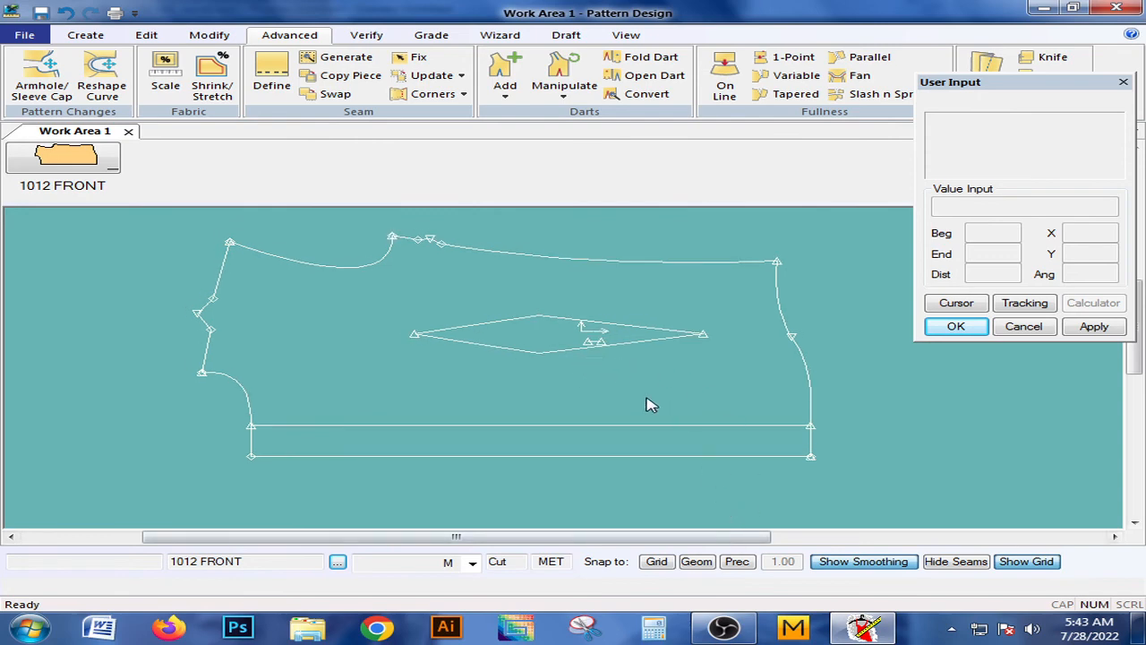
left_click(723, 628)
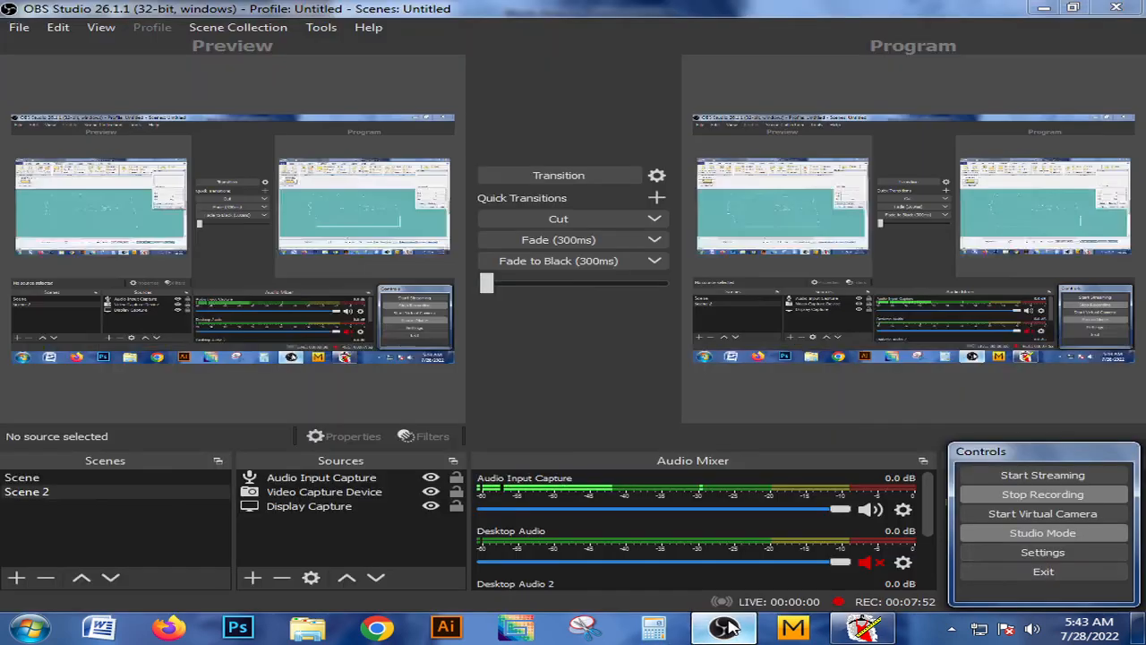